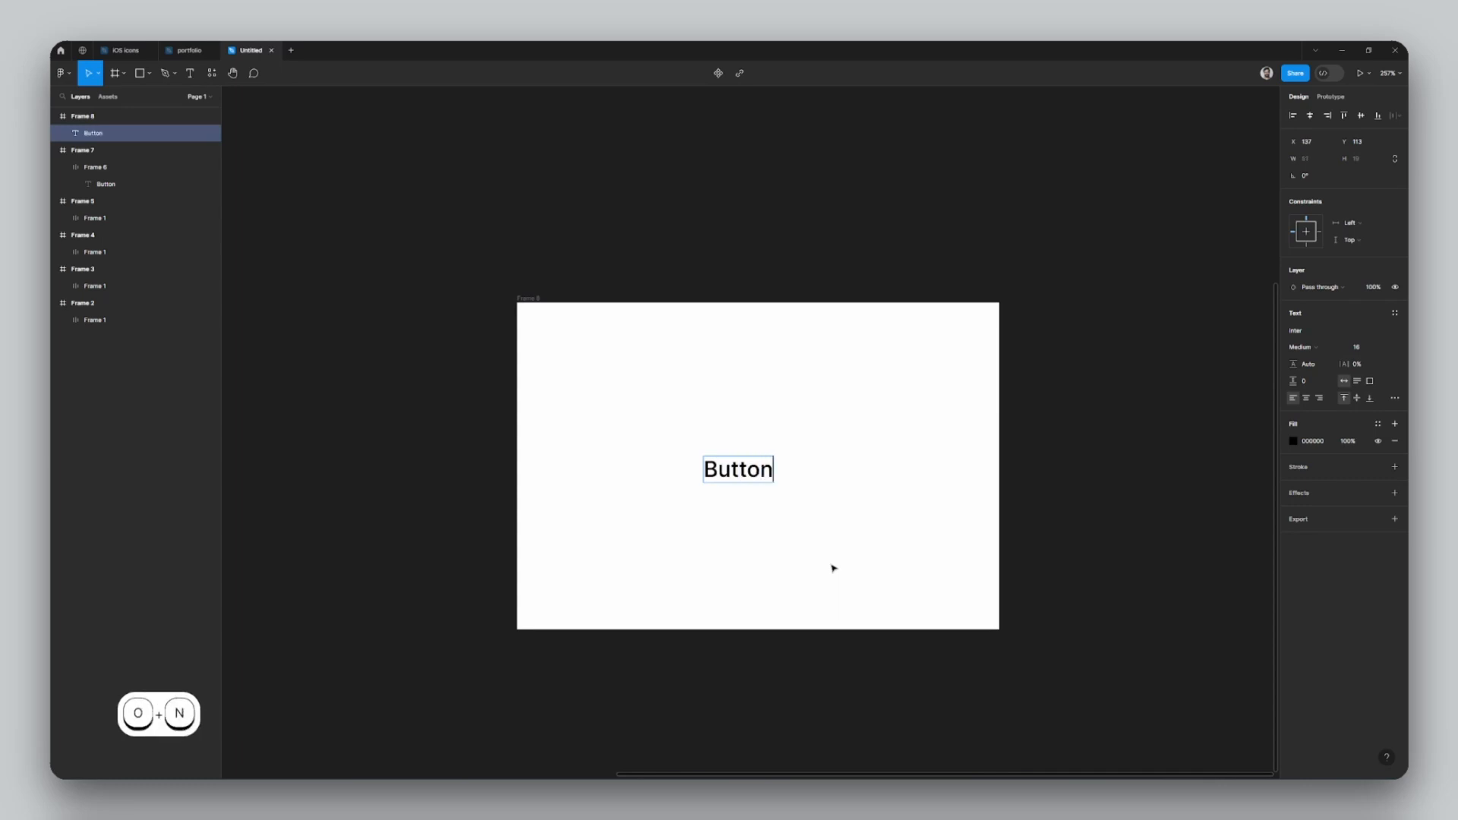
# Step: Finish the Button text and wrap it in an auto layout frame
pyautogui.press('Escape')
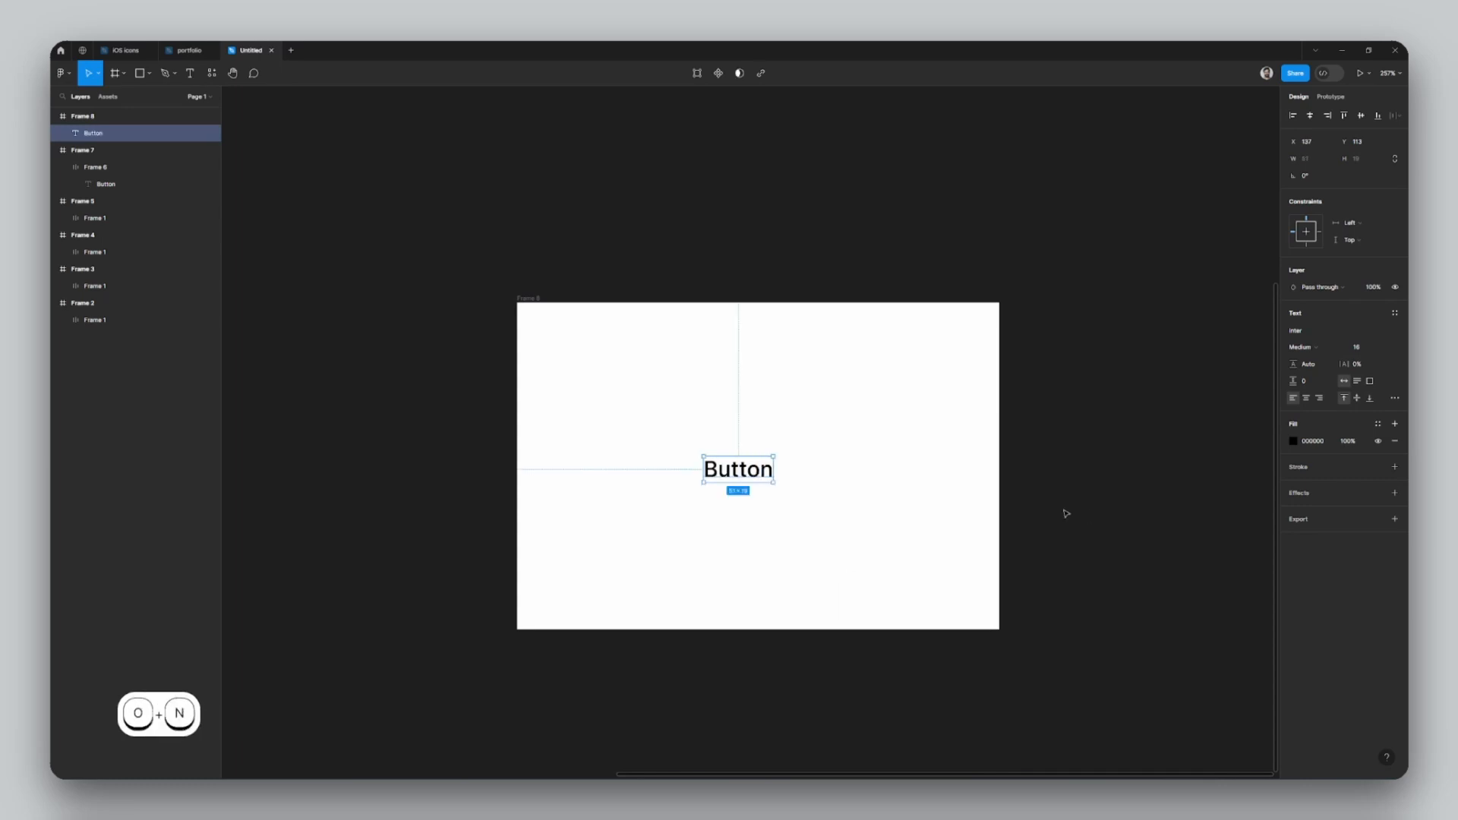
pyautogui.hotkey('shift', 'a')
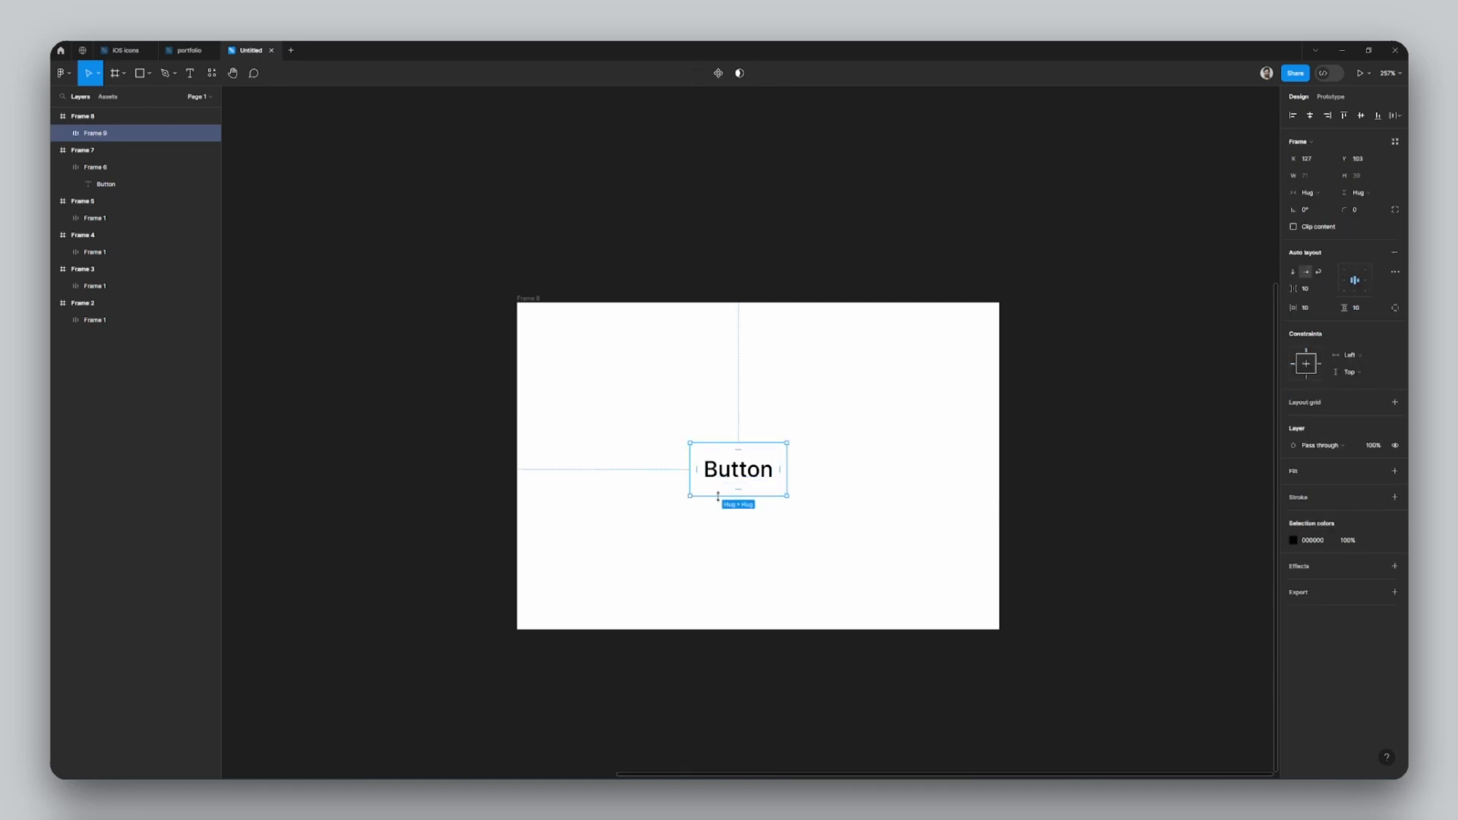
pyautogui.keyDown('ctrl'); pyautogui.click(740, 474); pyautogui.keyUp('ctrl')
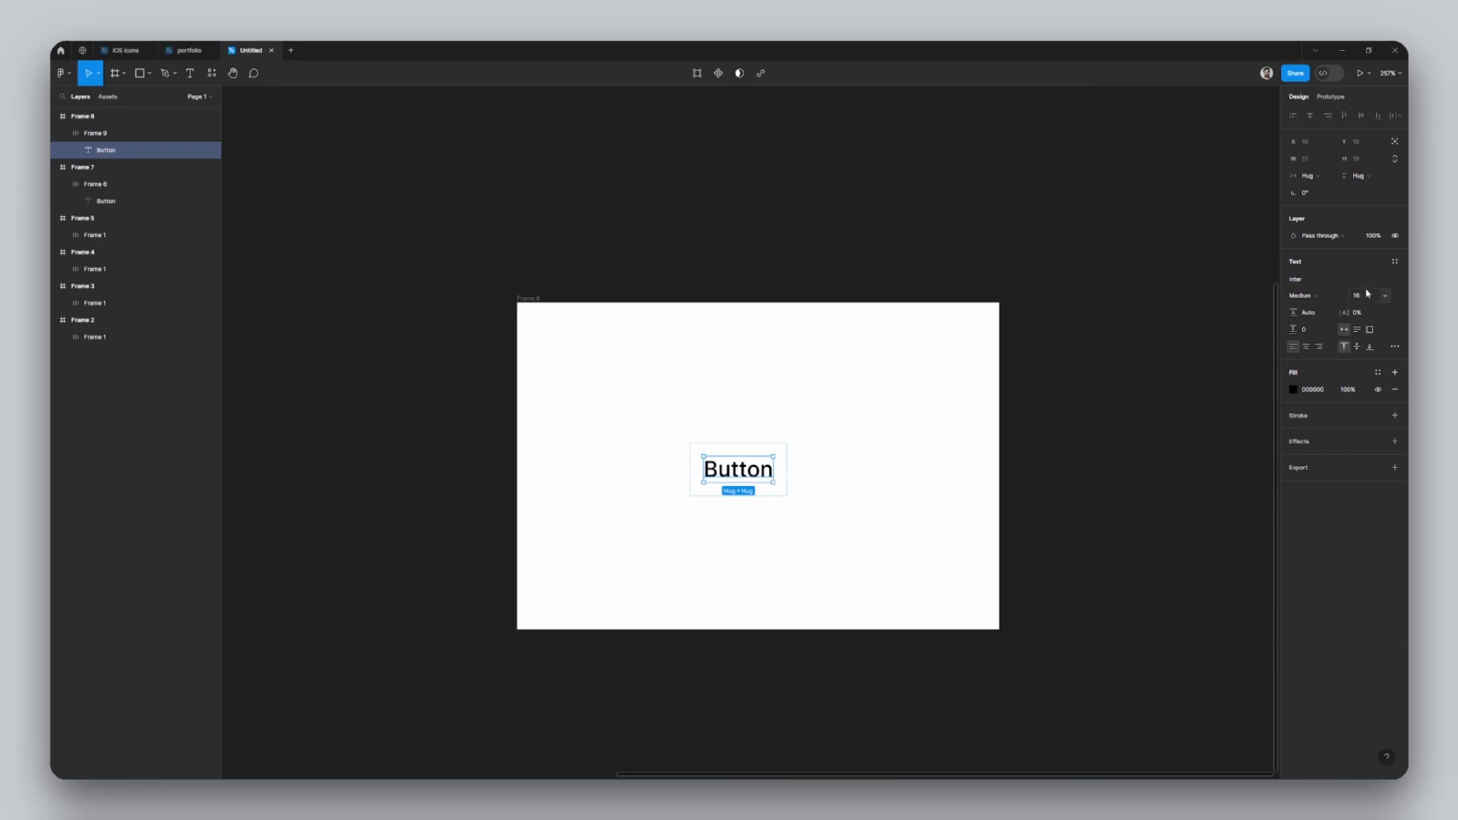
pyautogui.press('Escape')
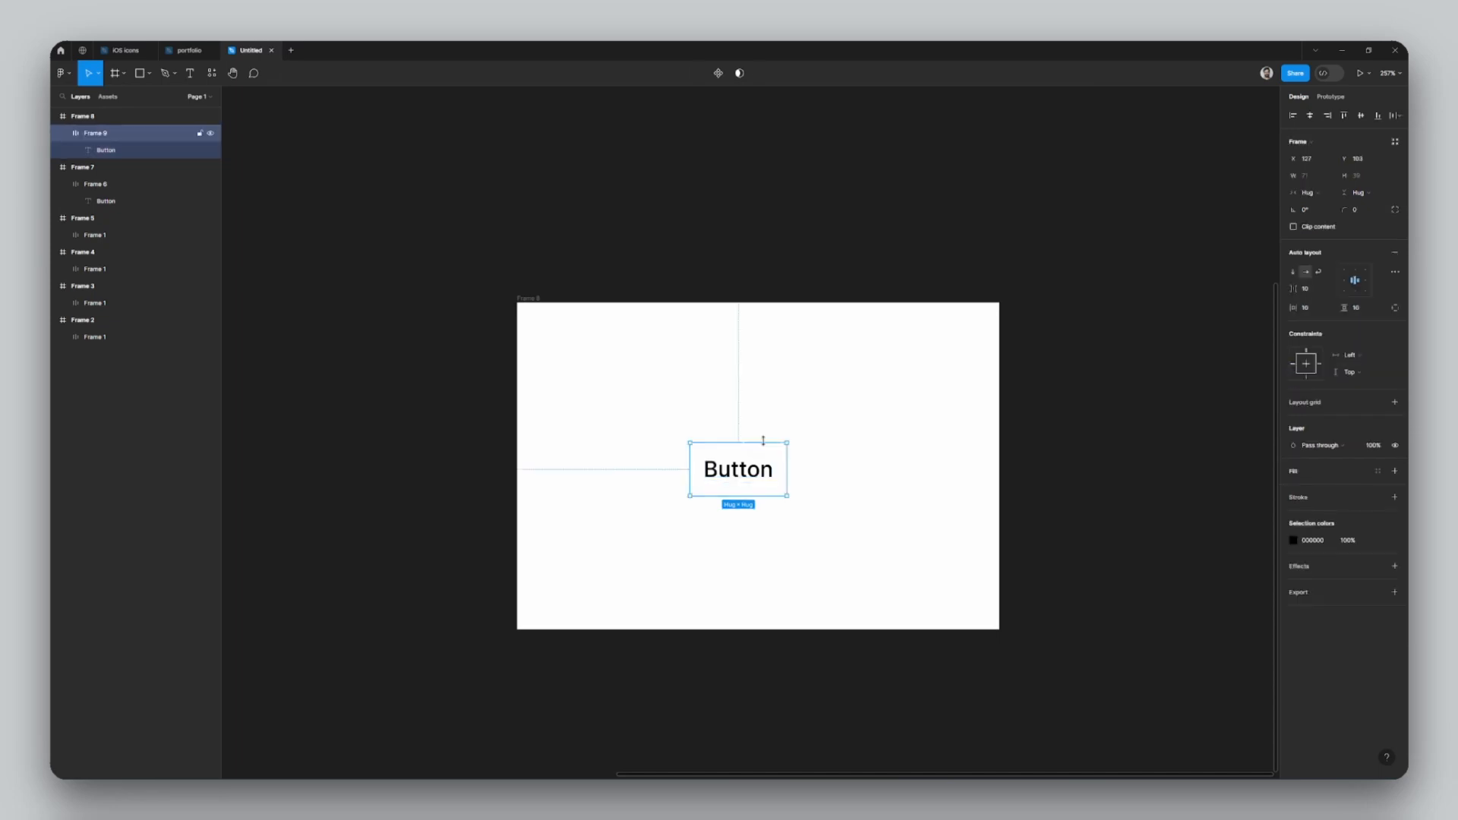
# Step: Add a fill to the button frame and set it to the blue document colour 369BF8
pyautogui.click(1296, 473)
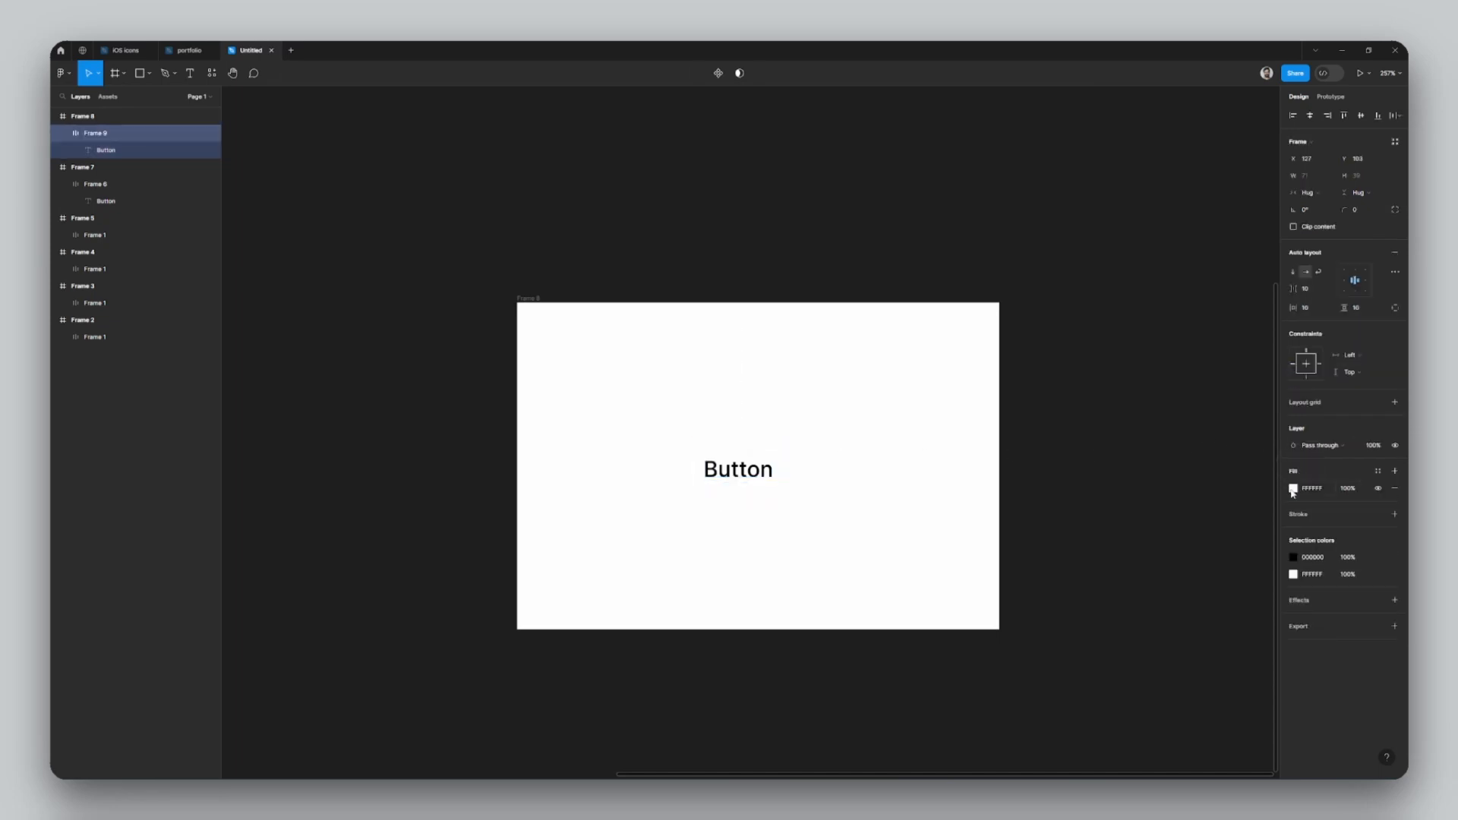
pyautogui.click(1293, 488)
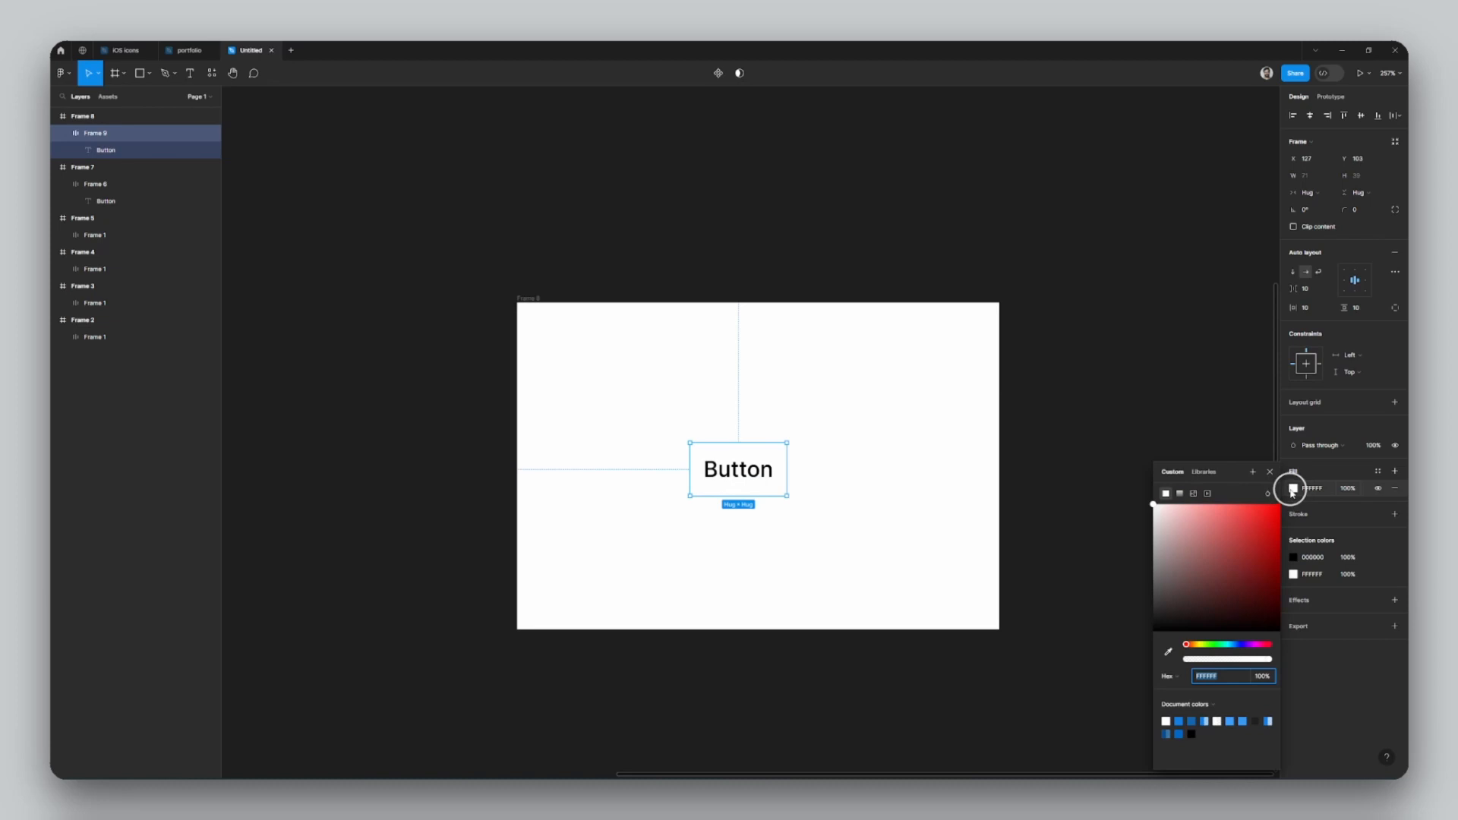
pyautogui.click(1242, 719)
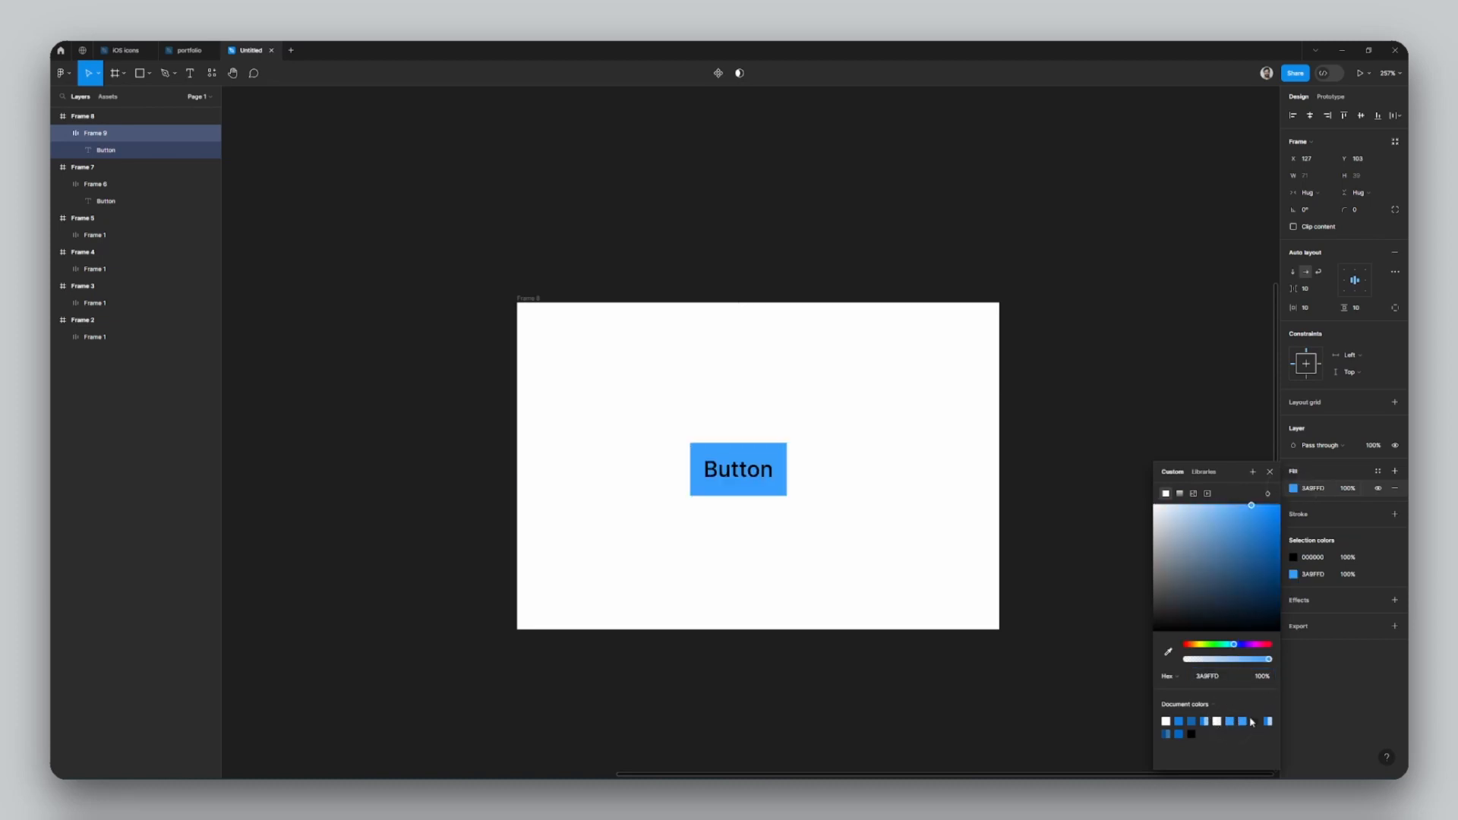
pyautogui.click(1242, 721)
# Step: Colour the Button text white (FFFFFF) and set its font weight to Medium
pyautogui.keyDown('ctrl'); pyautogui.click(738, 468); pyautogui.keyUp('ctrl')
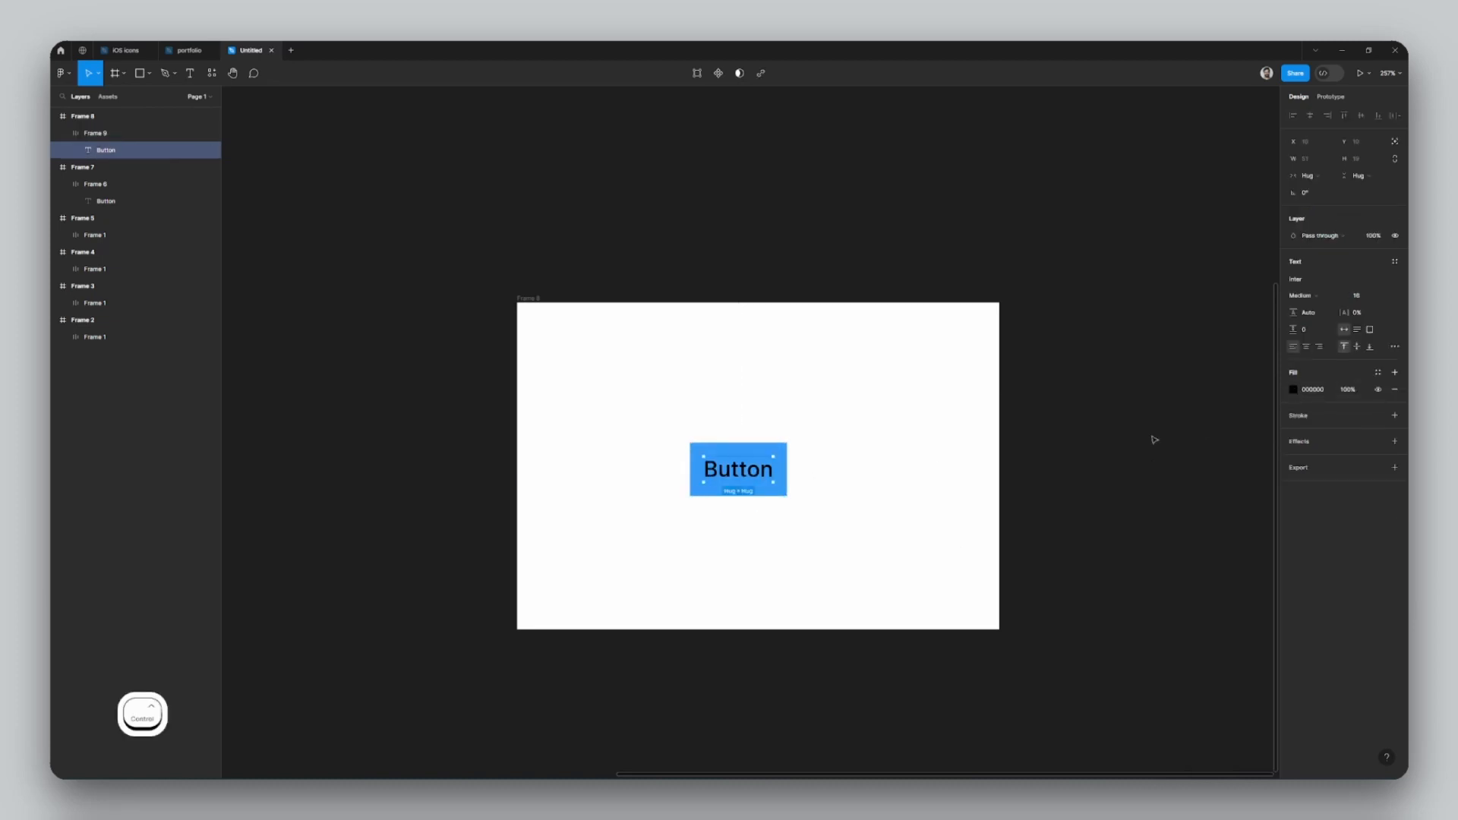
pyautogui.click(1293, 391)
pyautogui.moveTo(1207, 486); pyautogui.dragTo(949, 315)
pyautogui.click(783, 454)
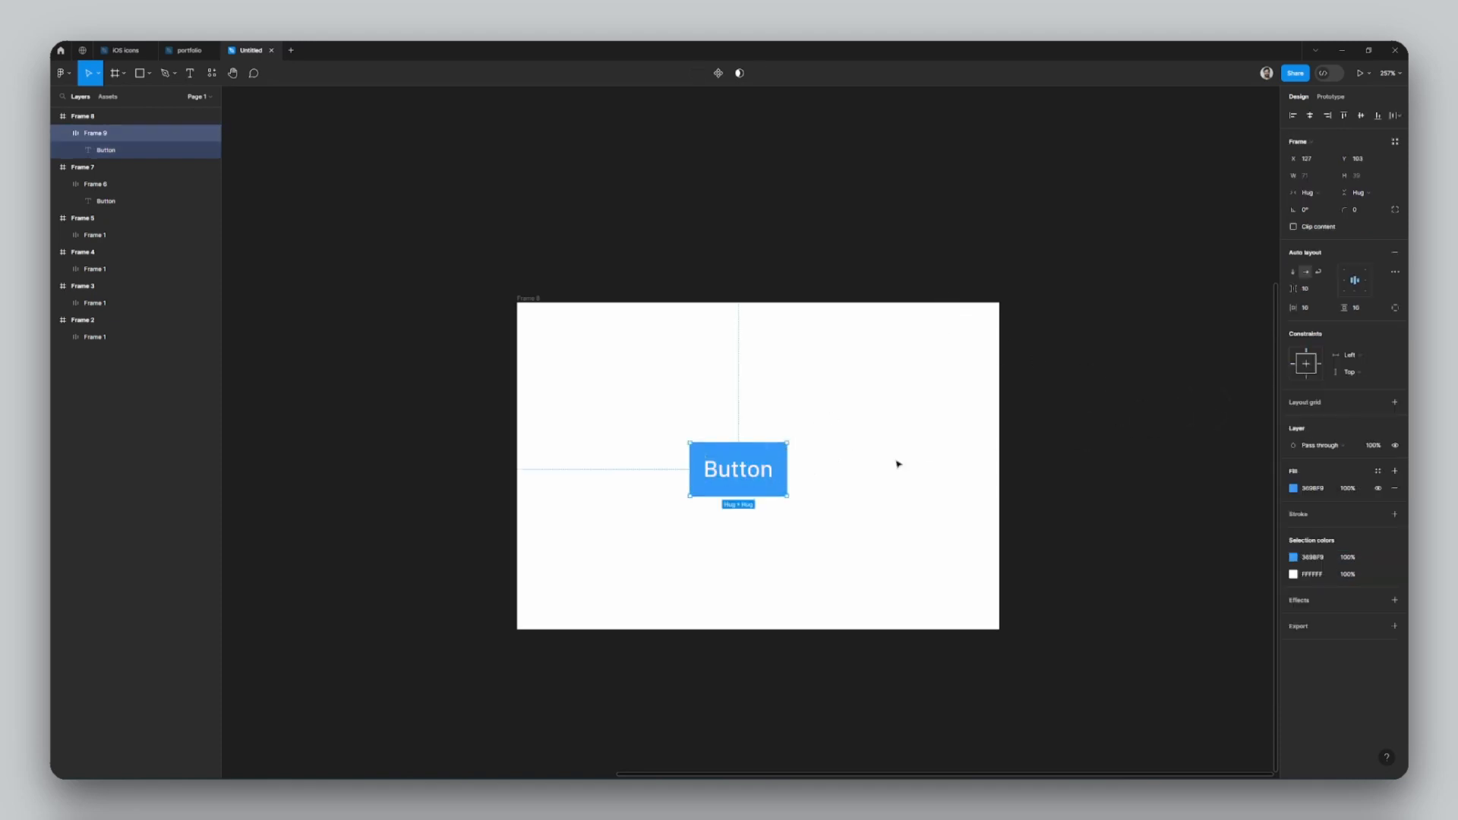
pyautogui.keyDown('ctrl'); pyautogui.click(773, 474); pyautogui.keyUp('ctrl')
pyautogui.click(1301, 297)
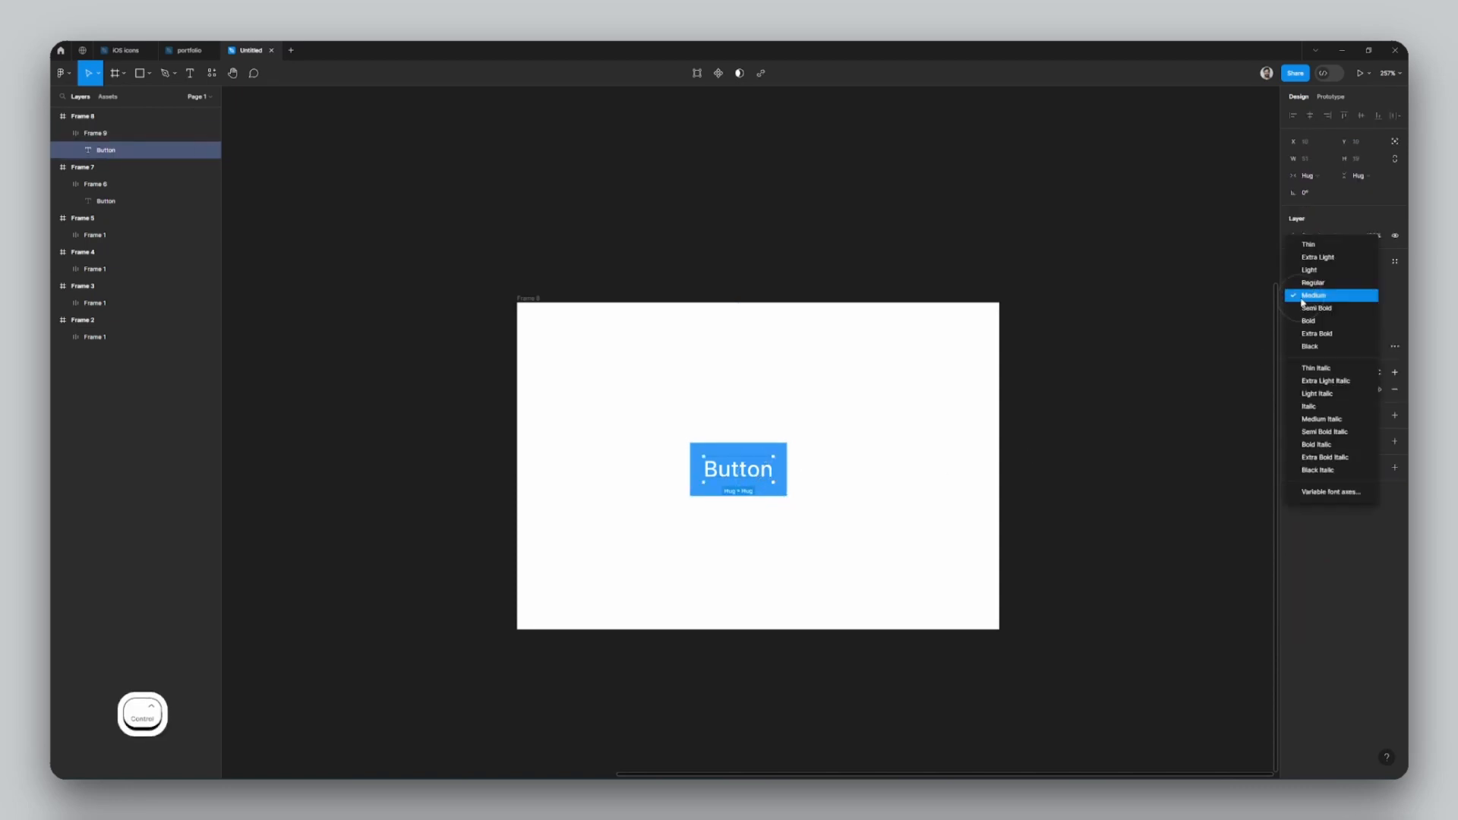
pyautogui.click(1299, 296)
# Step: Set the button frame's auto layout gap to 8, with horizontal padding of 20 and vertical padding of 8
pyautogui.click(754, 449)
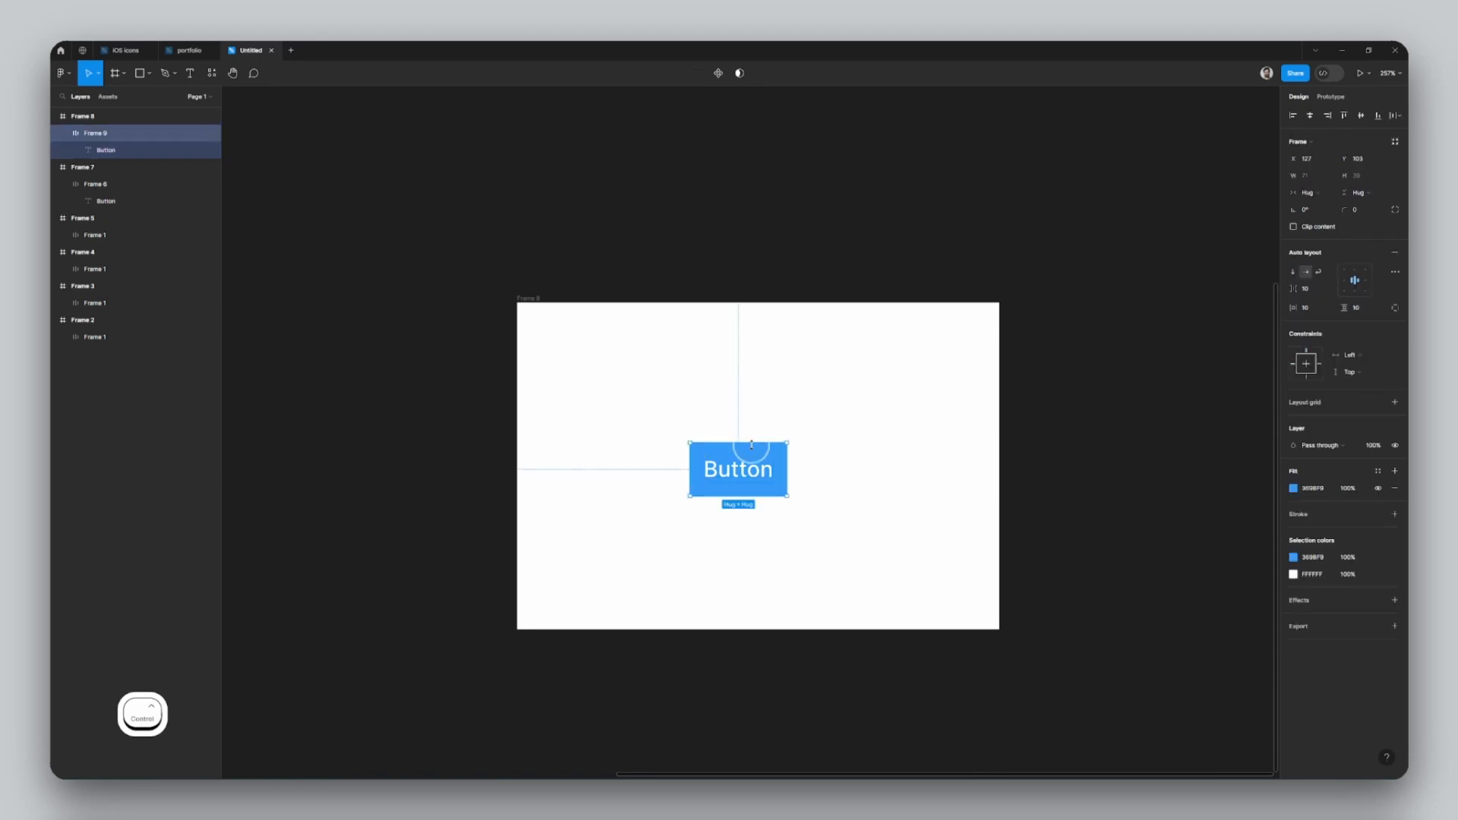
pyautogui.click(1313, 311)
pyautogui.write('20')
pyautogui.press('Return')
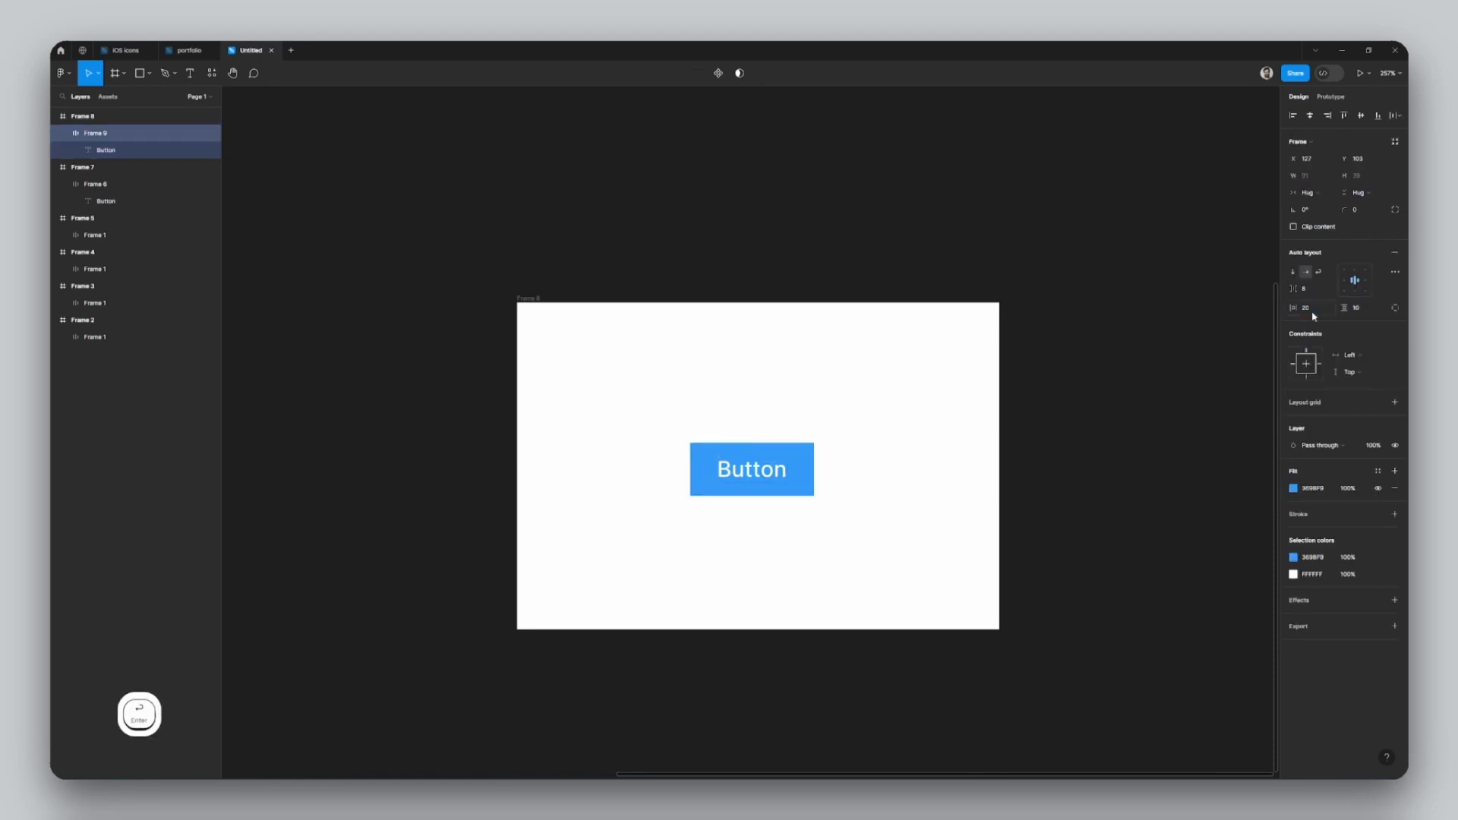
pyautogui.click(1366, 312)
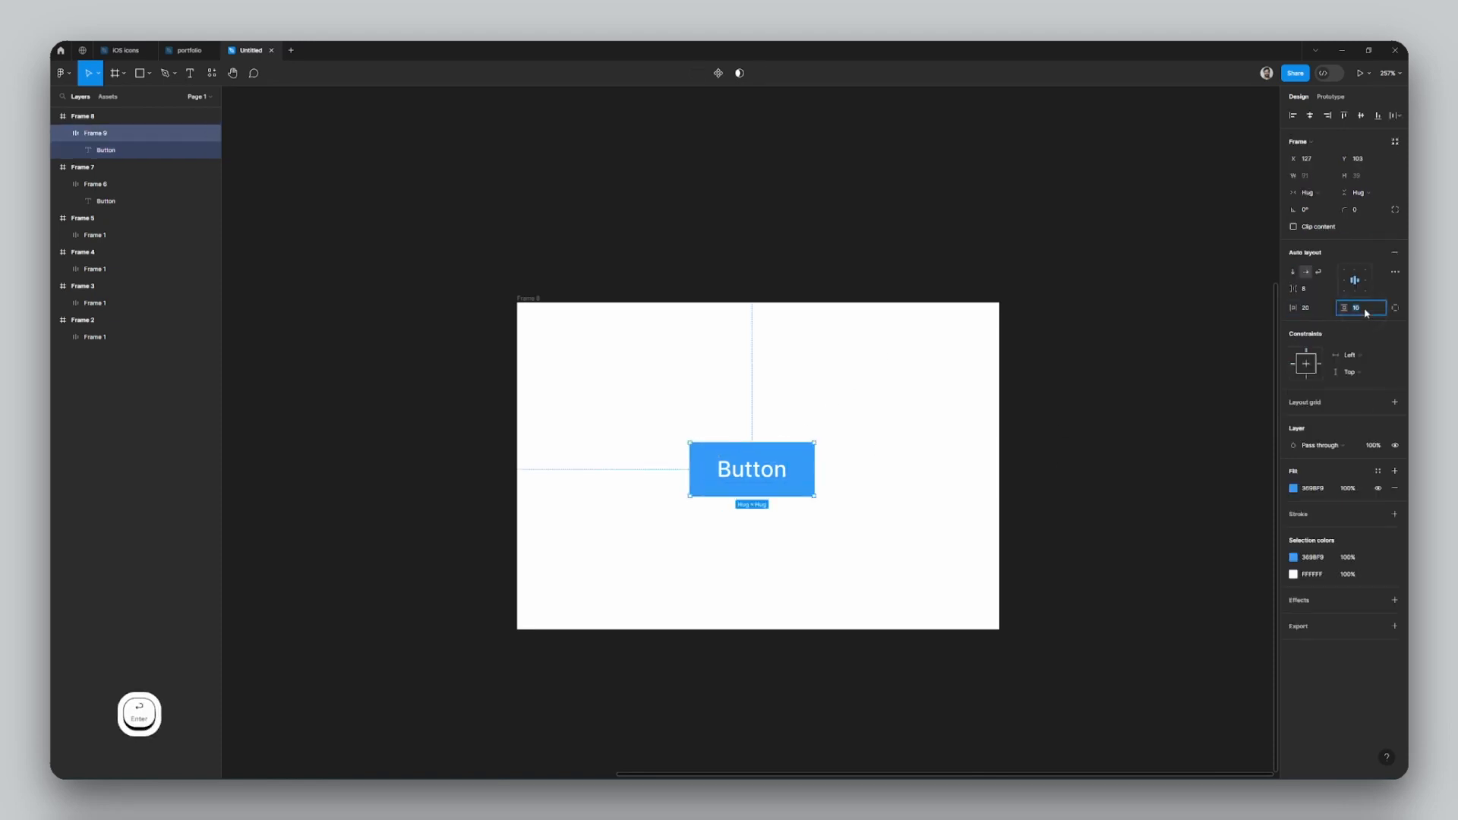
pyautogui.write('8')
pyautogui.press('Return')
# Step: Round the button frame's corners with a radius of 6
pyautogui.click(1366, 210)
pyautogui.write('6')
pyautogui.press('Return')
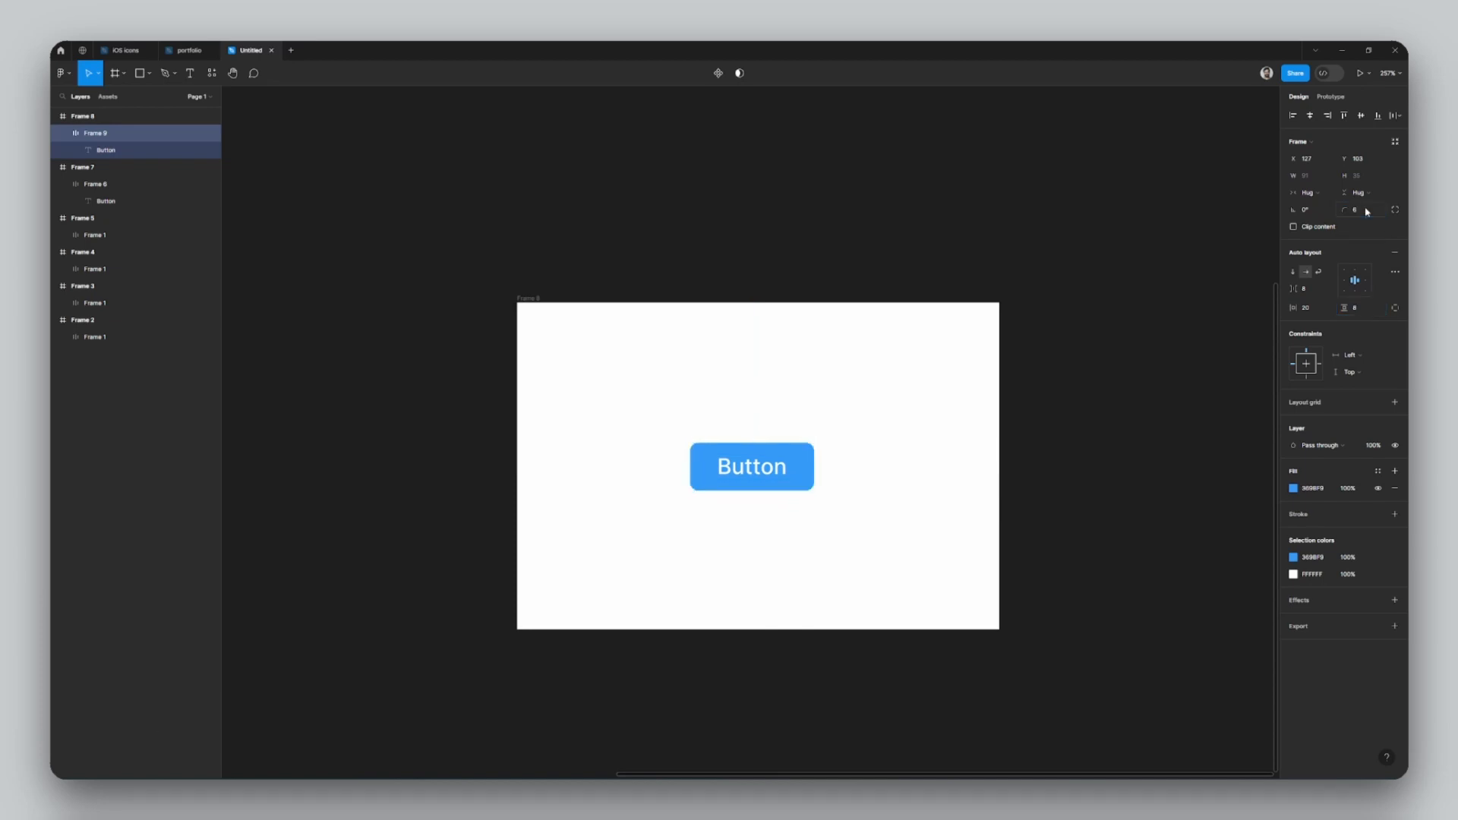
# Step: Add an inside stroke of weight 1 to the button in the dark blue document colour 1464AD
pyautogui.click(1306, 522)
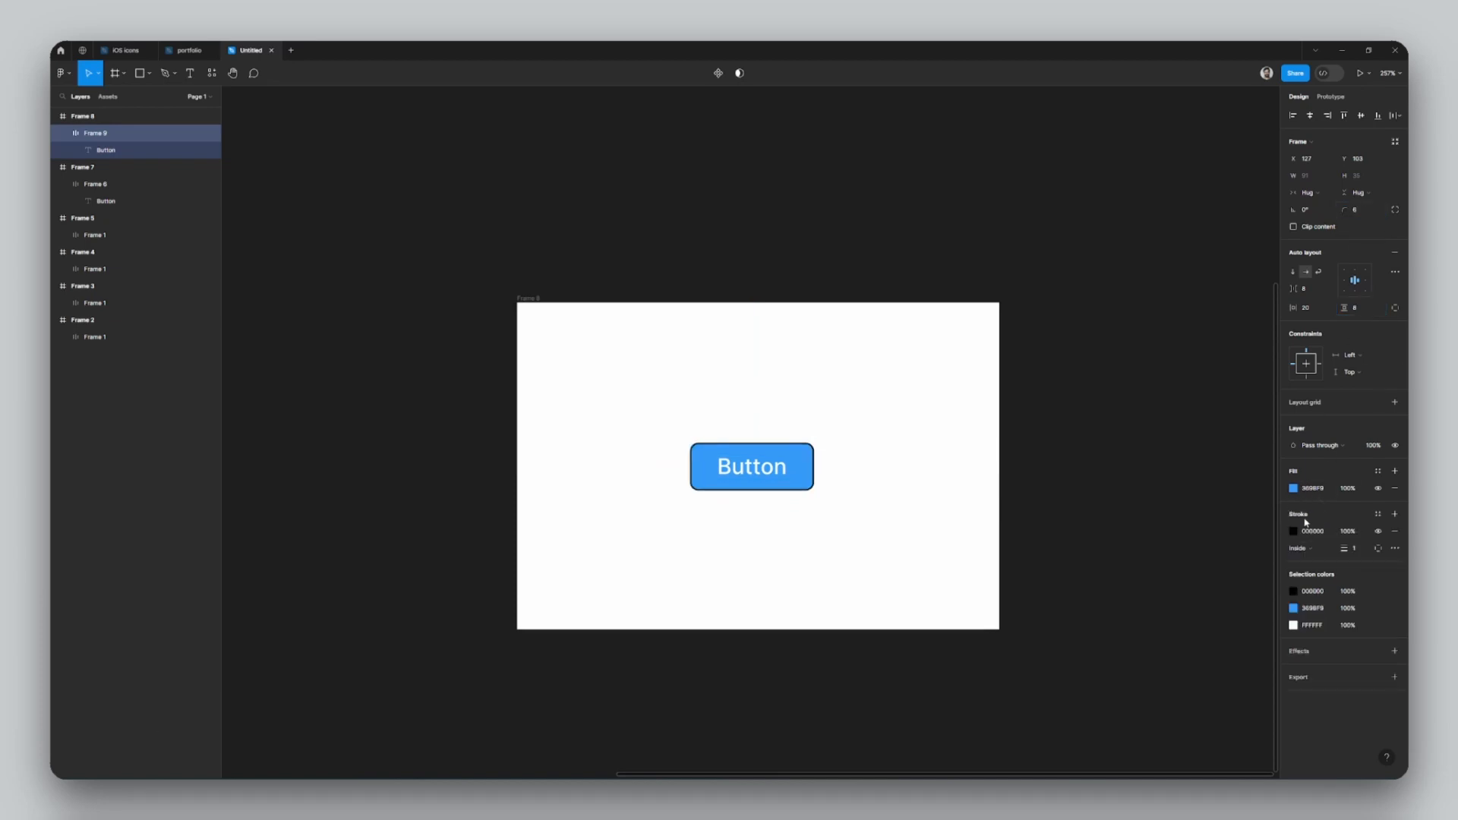
pyautogui.click(1293, 531)
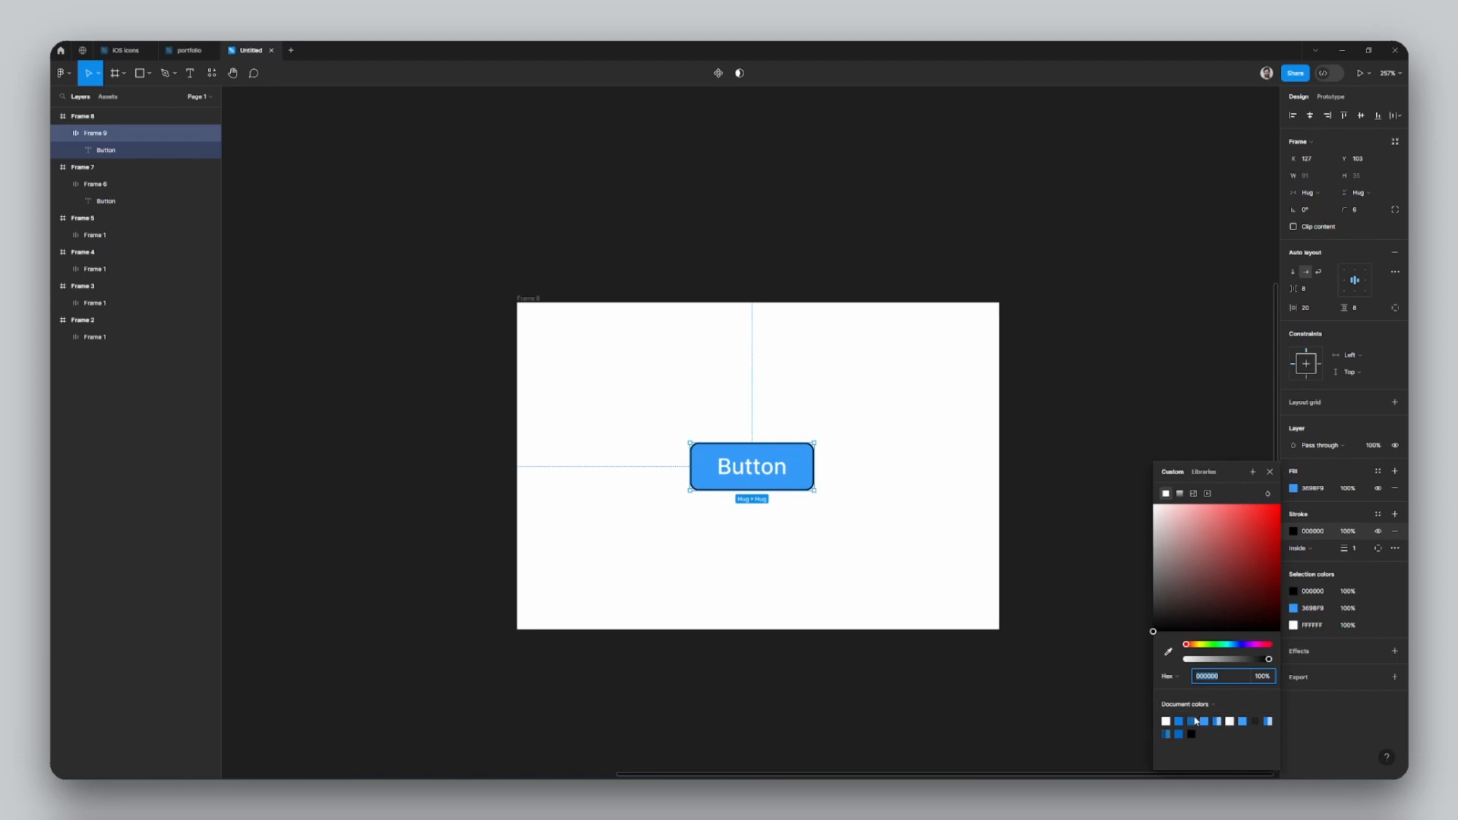
pyautogui.click(1192, 722)
# Step: Change the button's fill to a linear gradient and raise its end stop to 100% opacity
pyautogui.scroll(3, 771, 397)
pyautogui.scroll(-1, 816, 418)
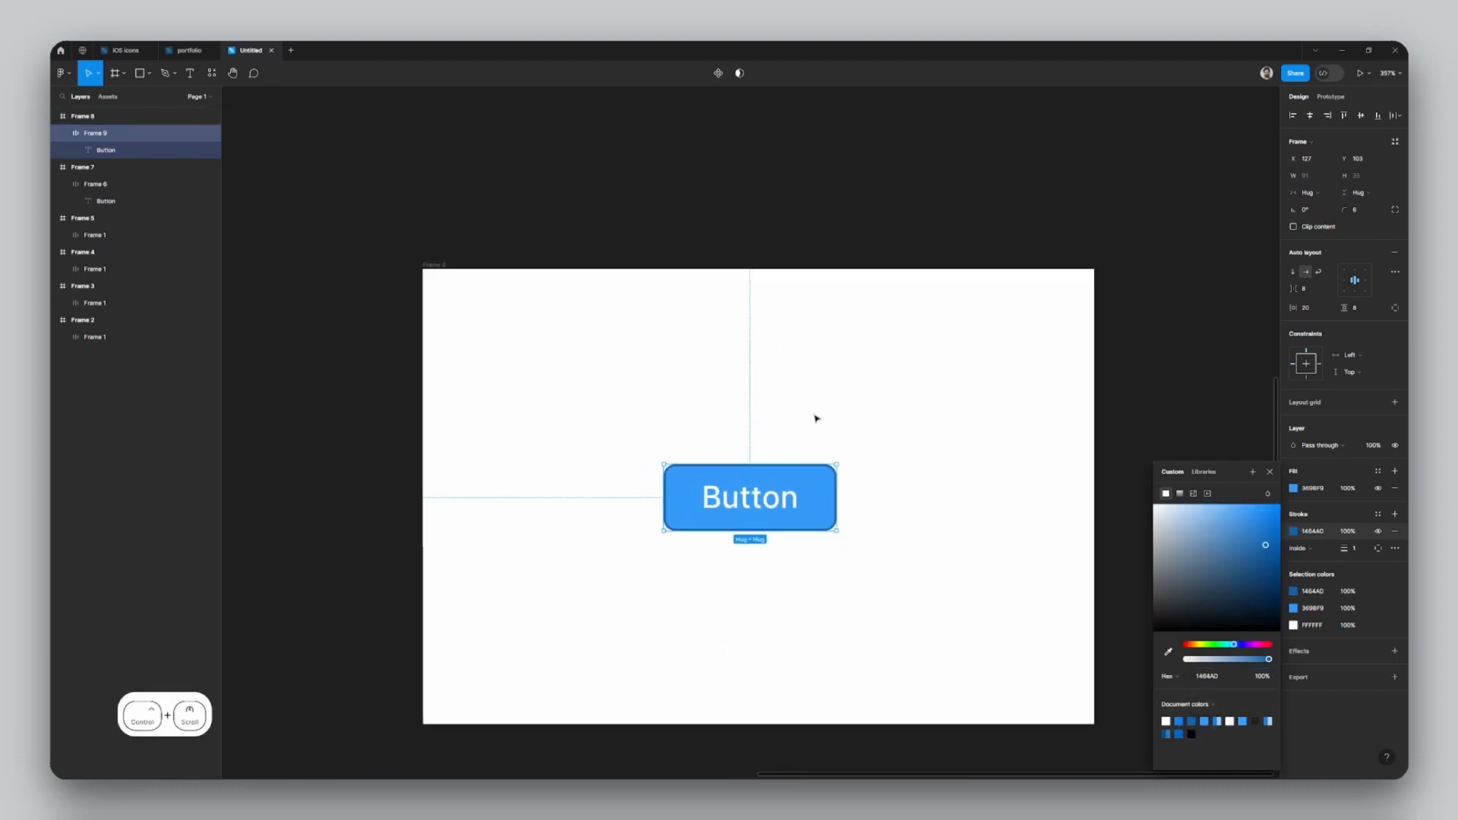
pyautogui.hscroll(2, 835, 416)
pyautogui.click(1293, 487)
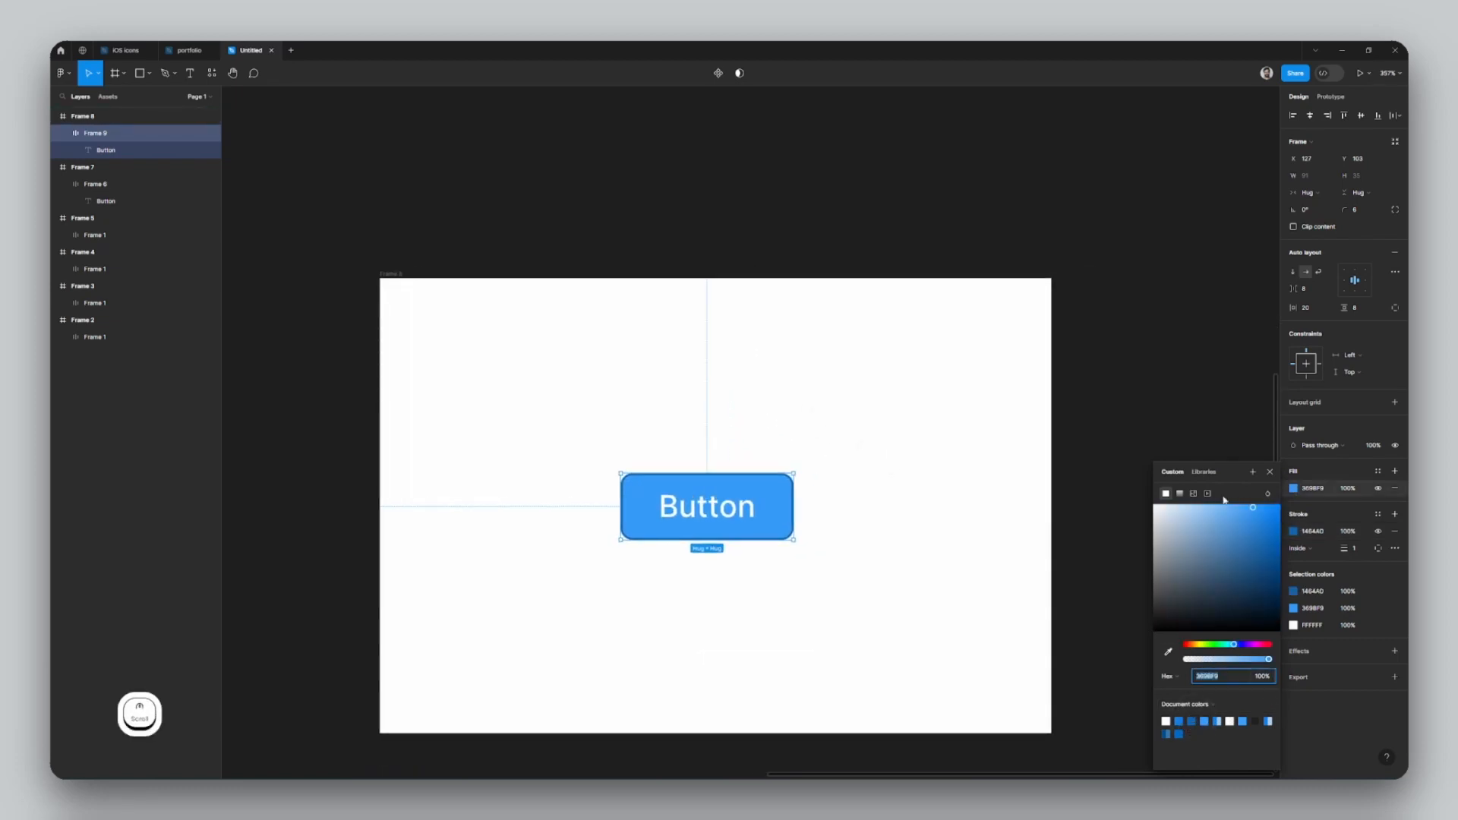
pyautogui.click(1179, 494)
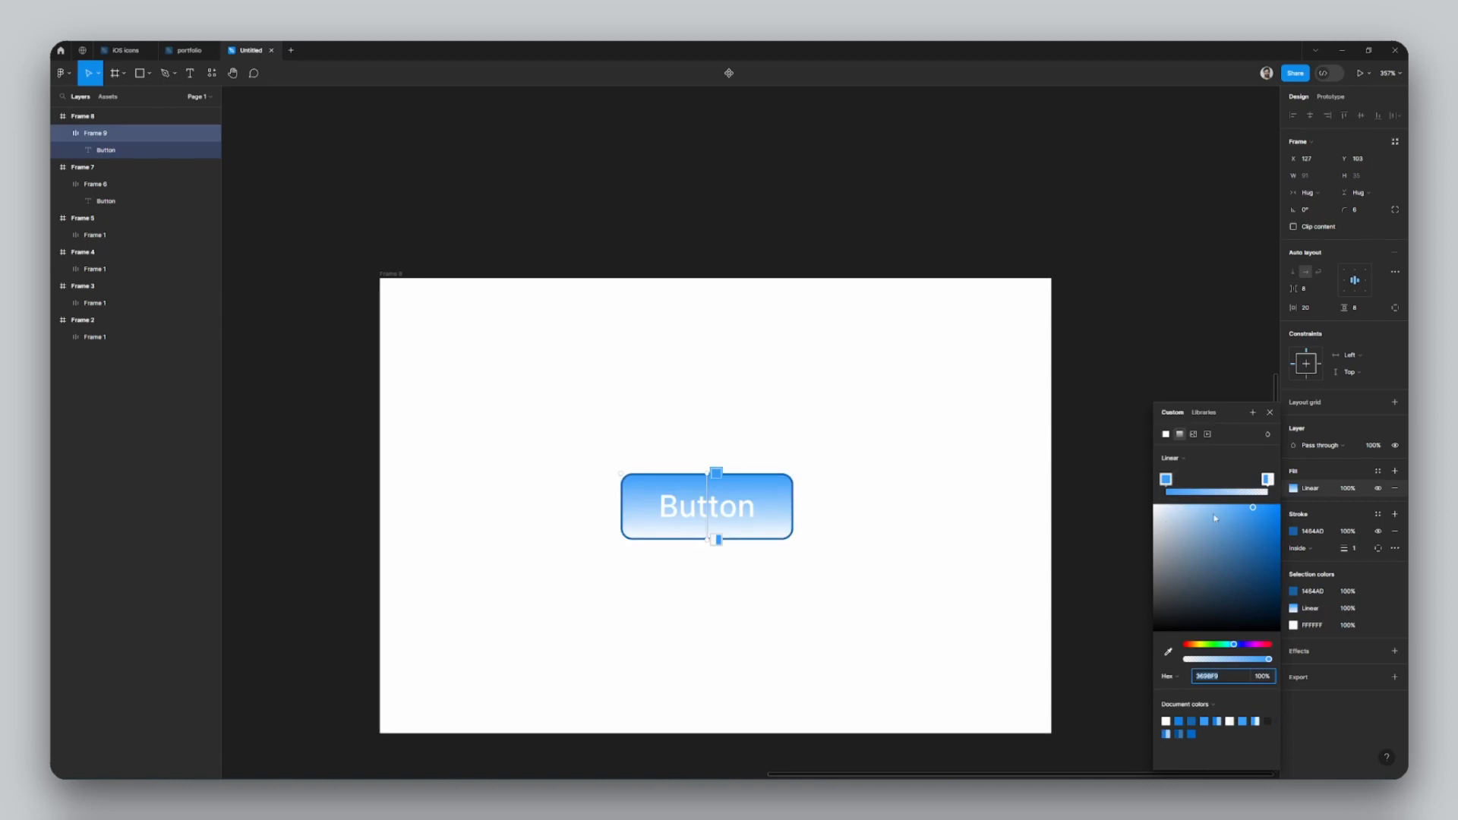
pyautogui.click(1267, 479)
pyautogui.moveTo(1223, 659); pyautogui.dragTo(1283, 659)
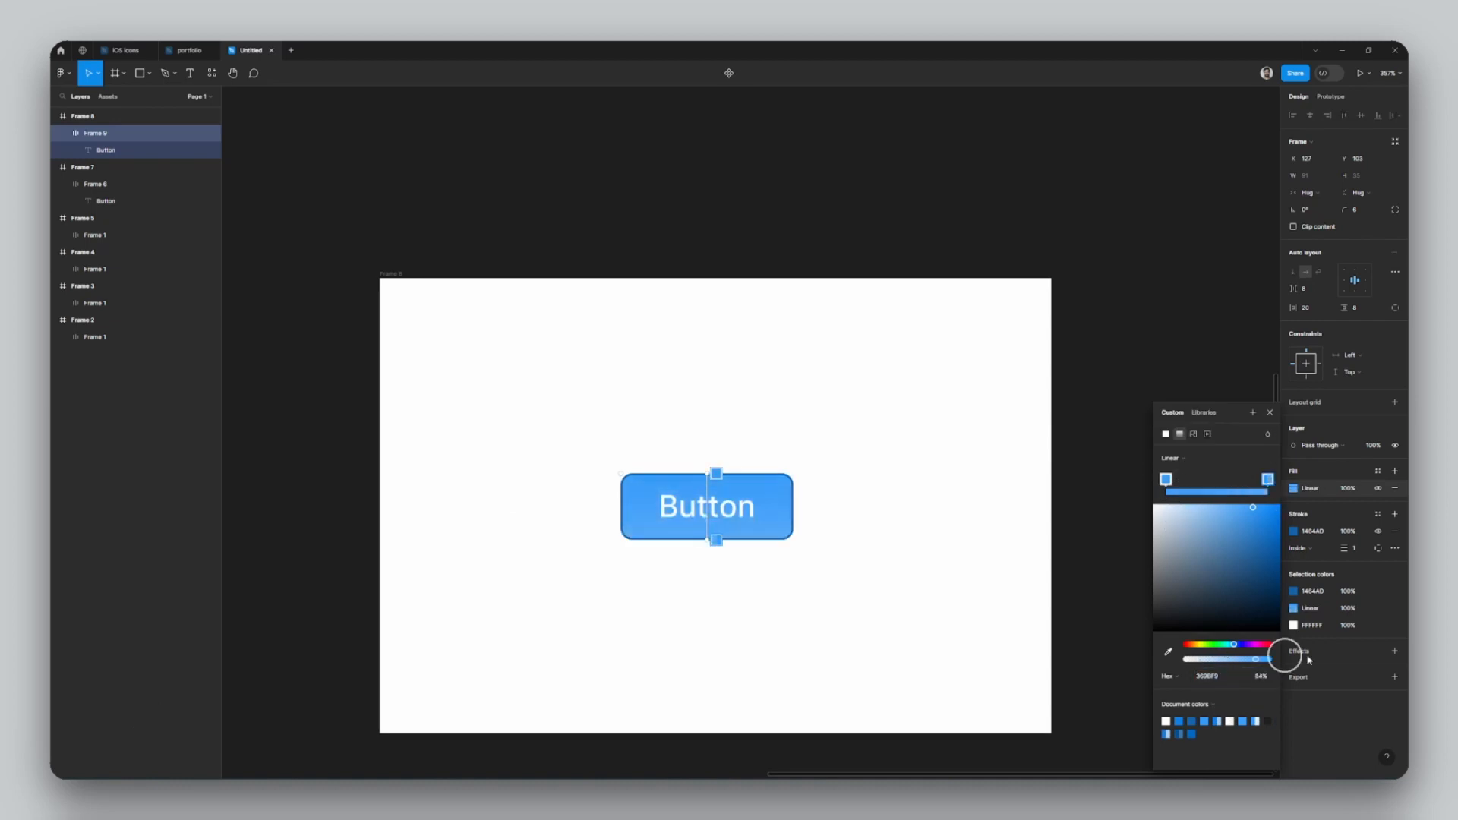
# Step: Lighten the gradient's start stop to about 49A8FF and darken its end stop to about 1A87EC
pyautogui.click(1167, 480)
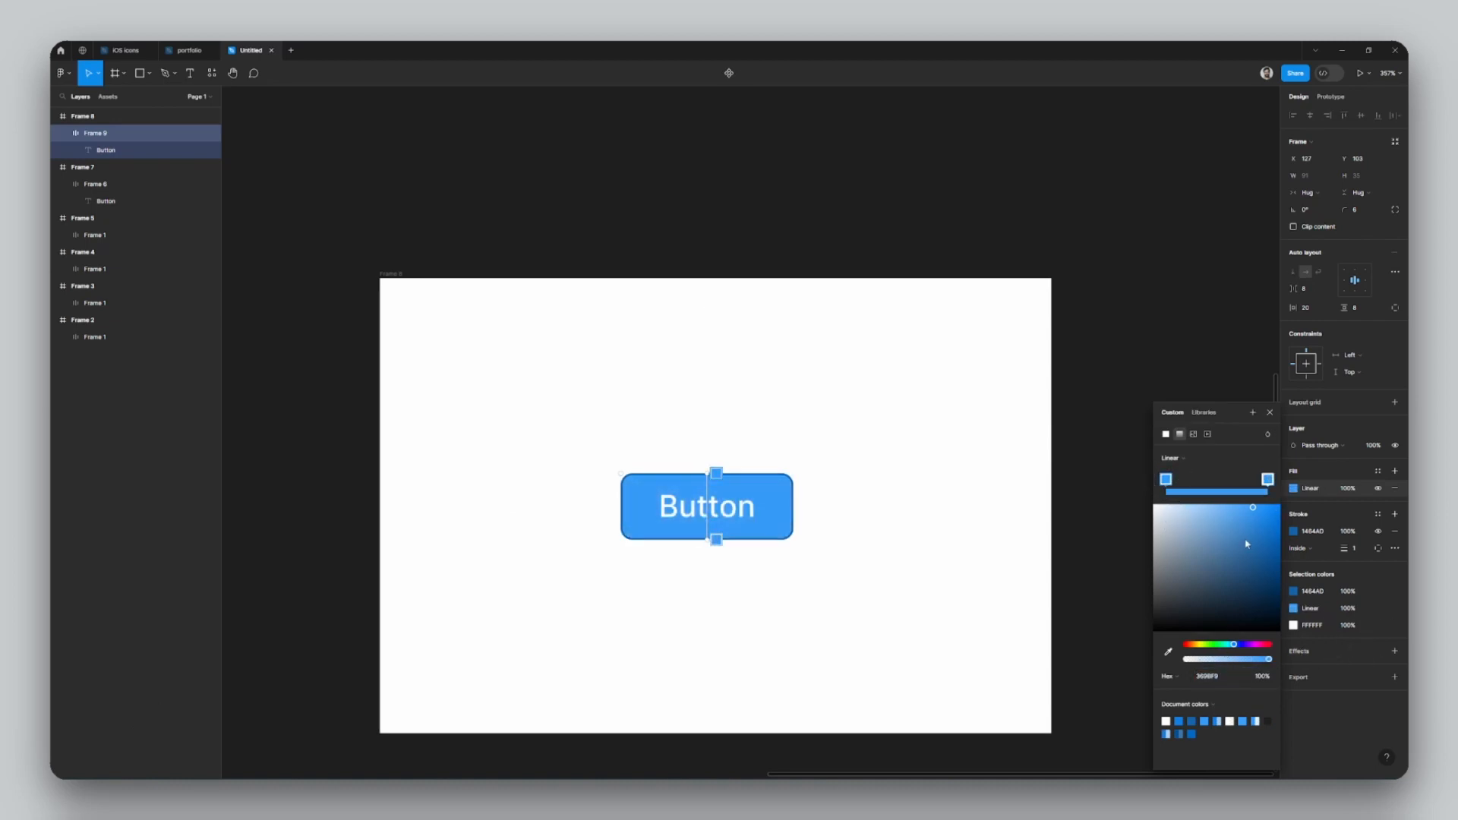
pyautogui.moveTo(1253, 508); pyautogui.dragTo(1243, 505)
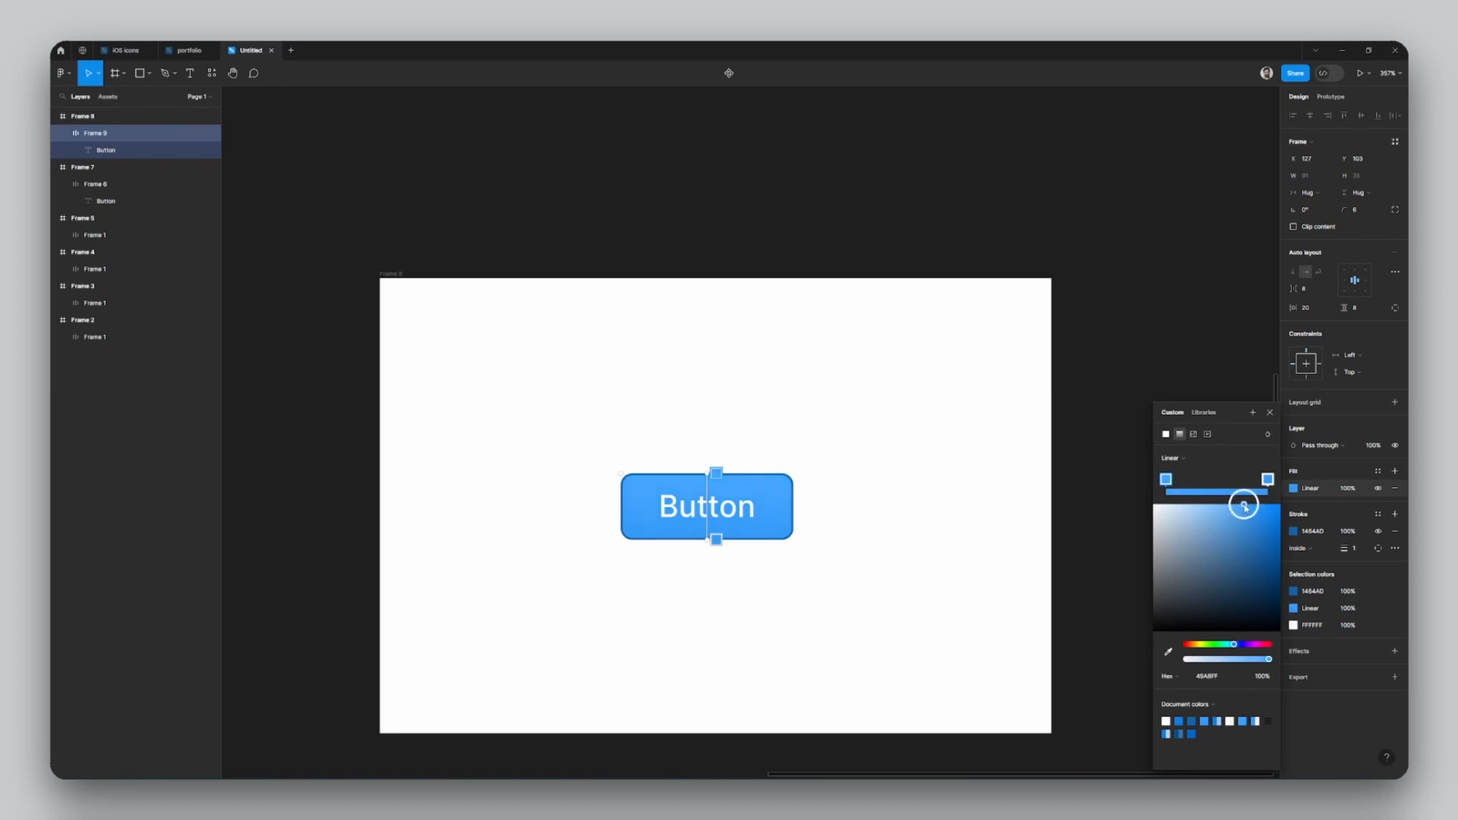
pyautogui.click(1267, 479)
pyautogui.moveTo(1253, 509); pyautogui.dragTo(1268, 521)
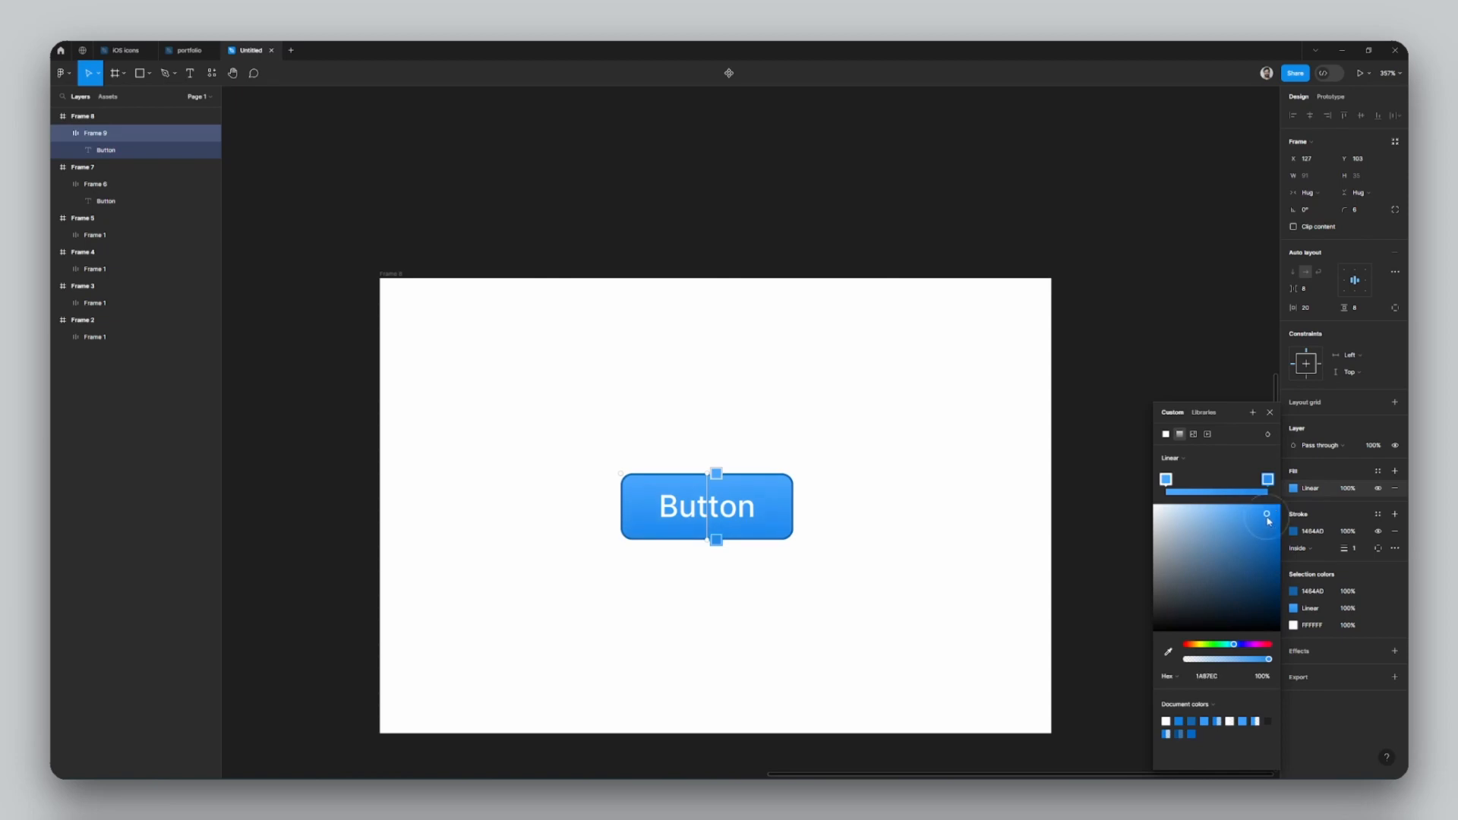
pyautogui.press('Escape')
# Step: Add a drop shadow to the button using a blue sampled from its lower edge, with blur 8 and 34% opacity
pyautogui.click(1308, 652)
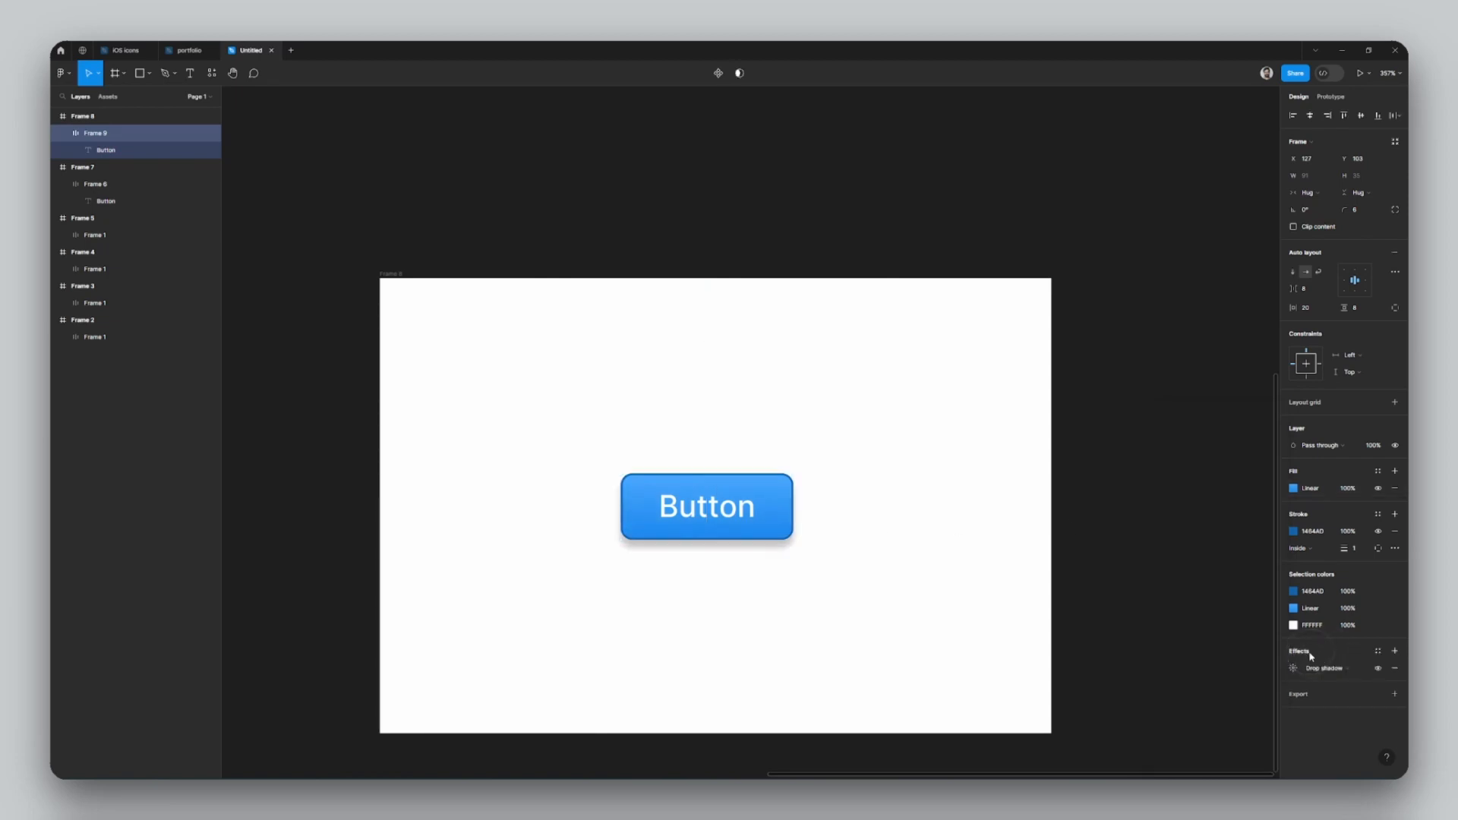
pyautogui.click(1293, 668)
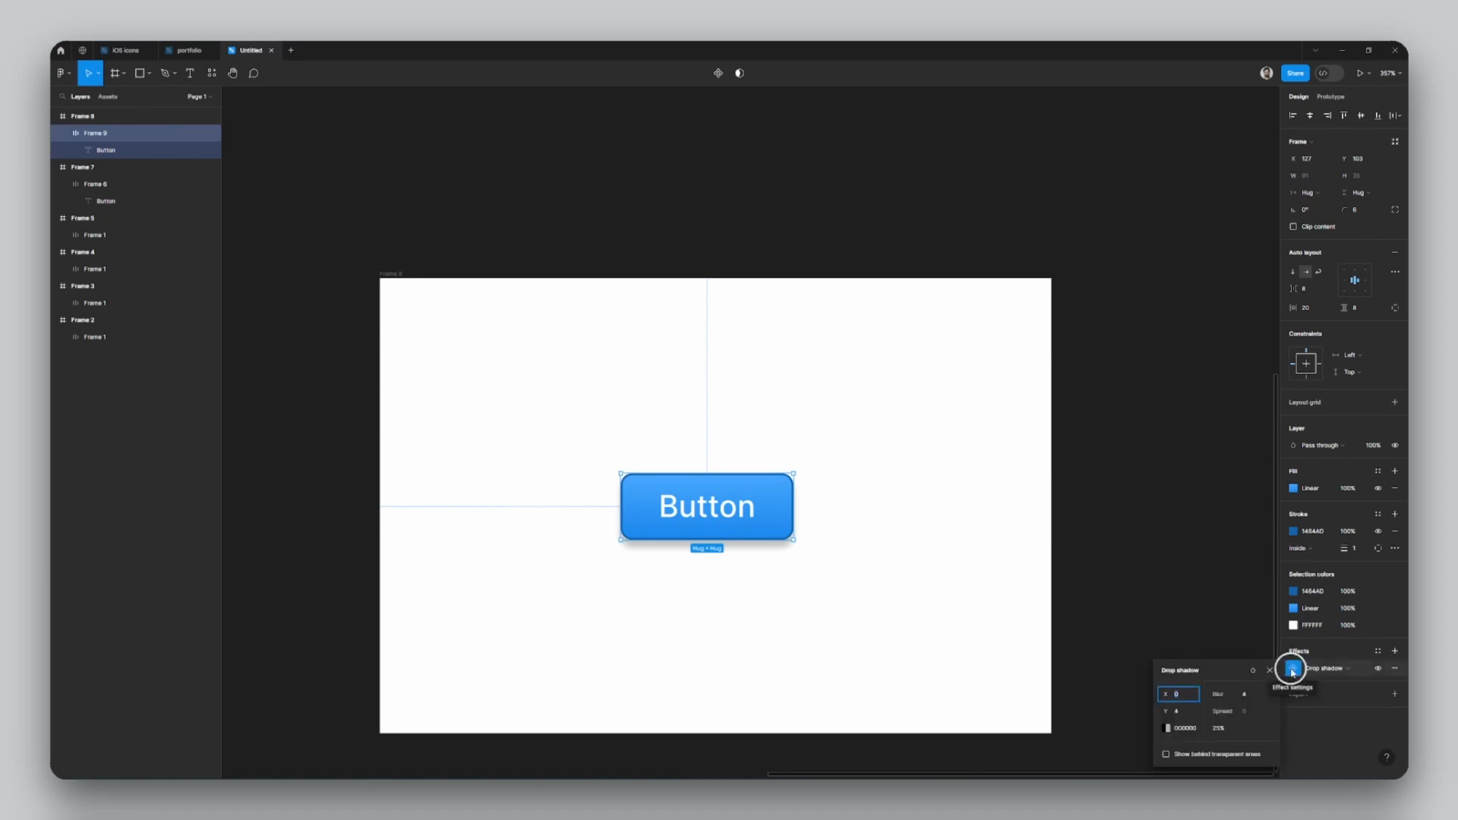
pyautogui.click(1167, 728)
pyautogui.click(1041, 653)
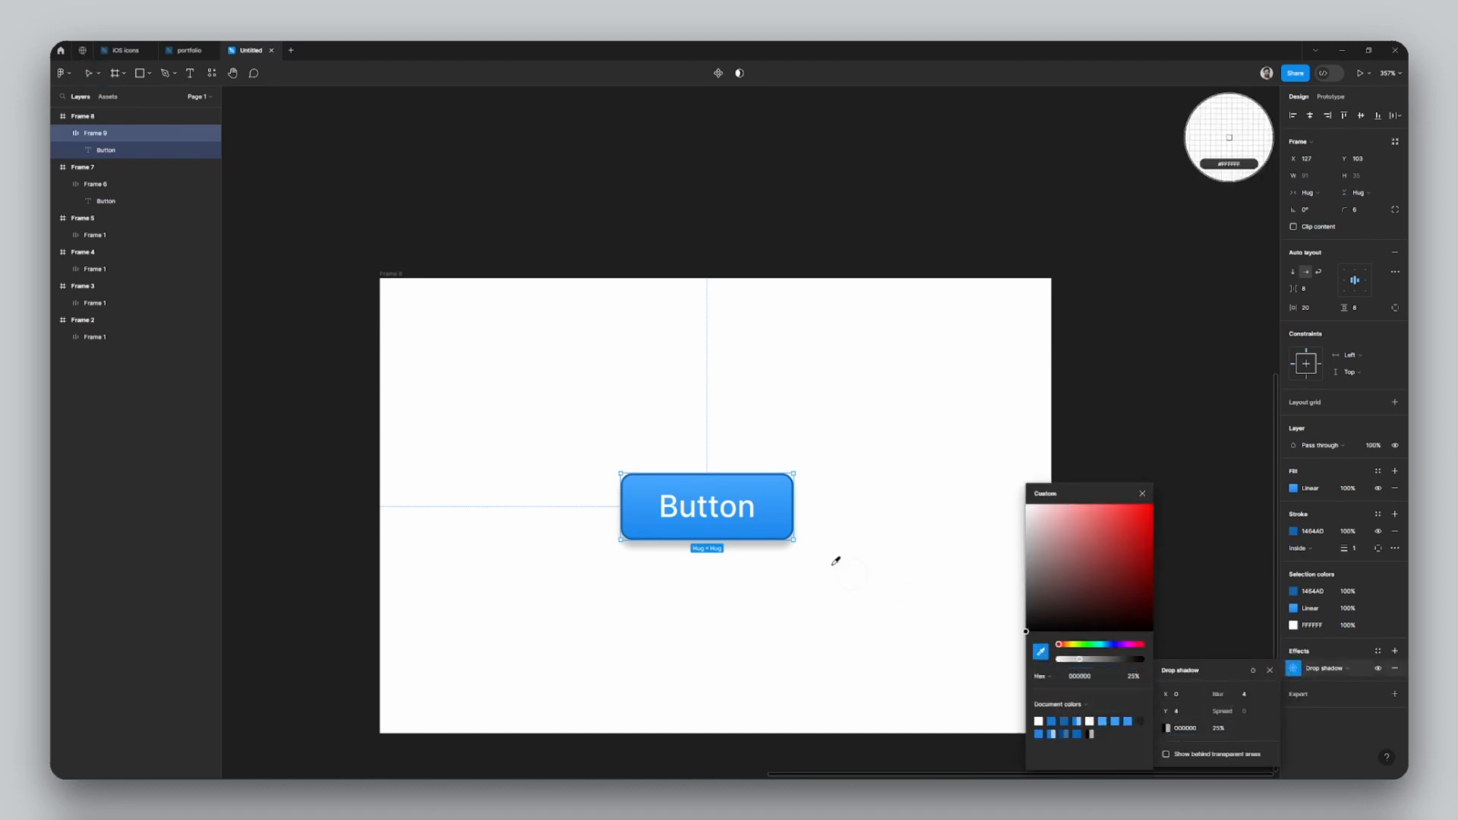
pyautogui.click(777, 529)
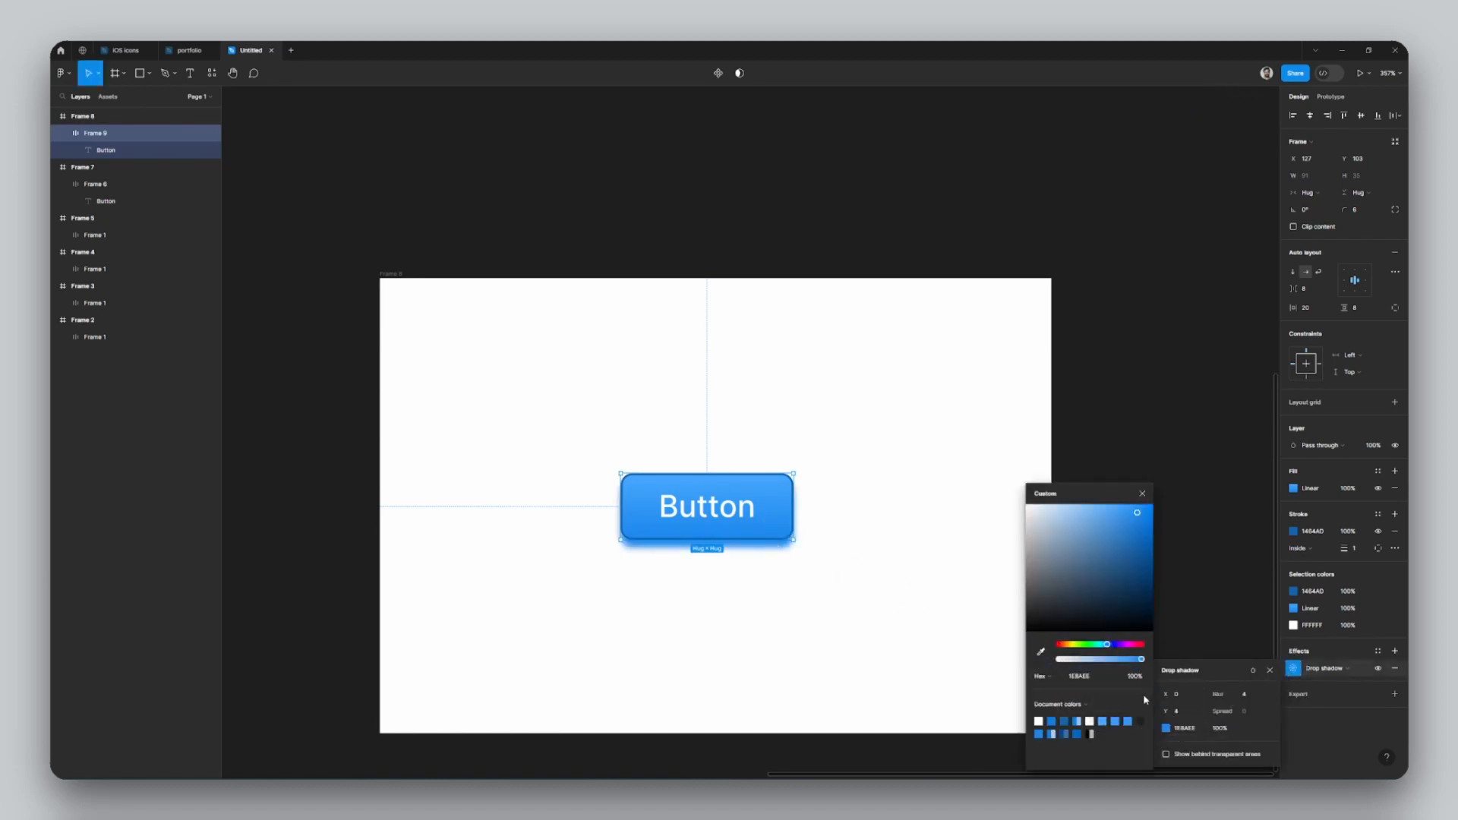
pyautogui.moveTo(1218, 694); pyautogui.dragTo(1282, 696)
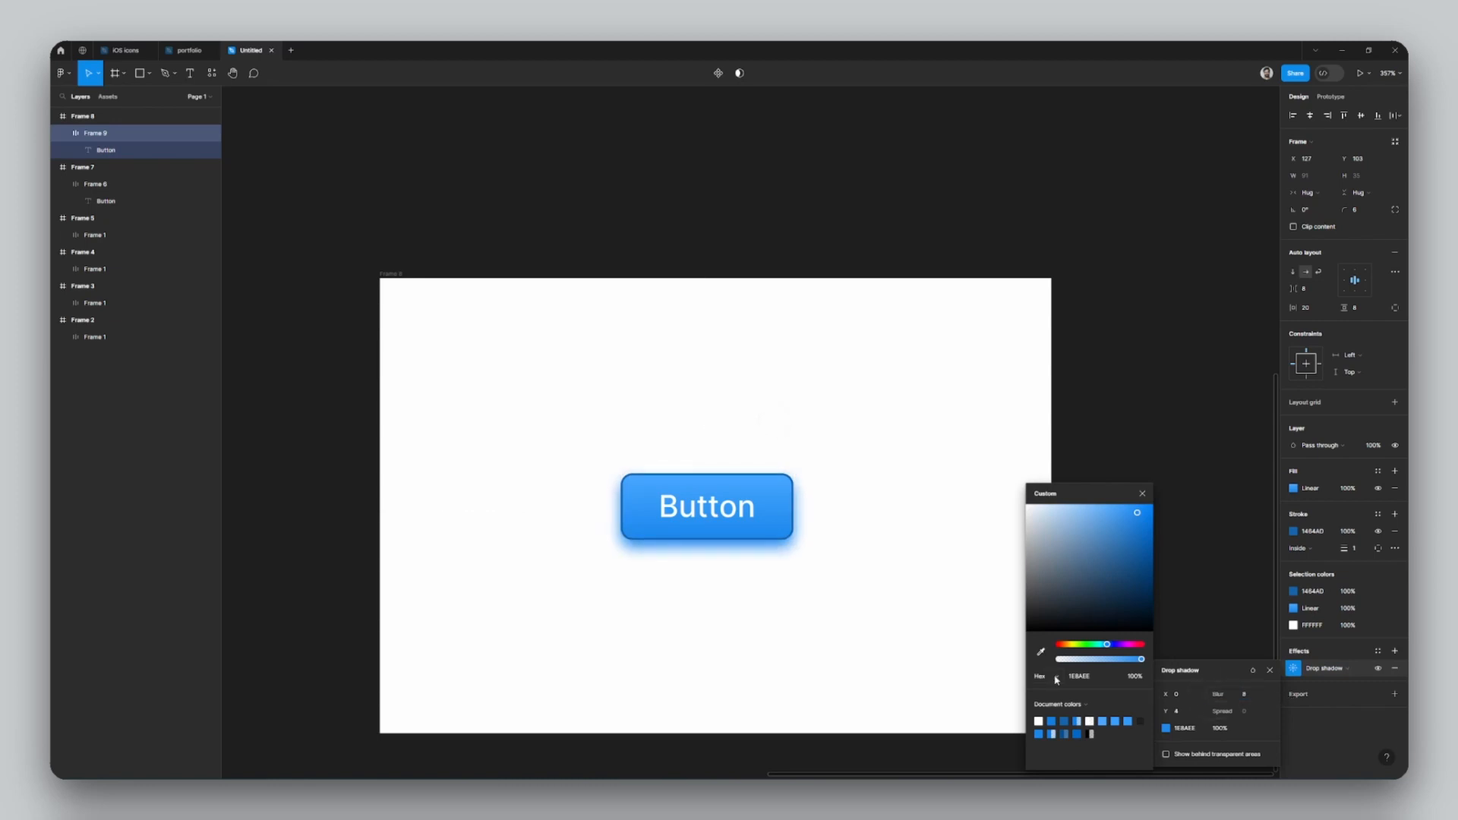
pyautogui.moveTo(1141, 659); pyautogui.dragTo(1088, 664)
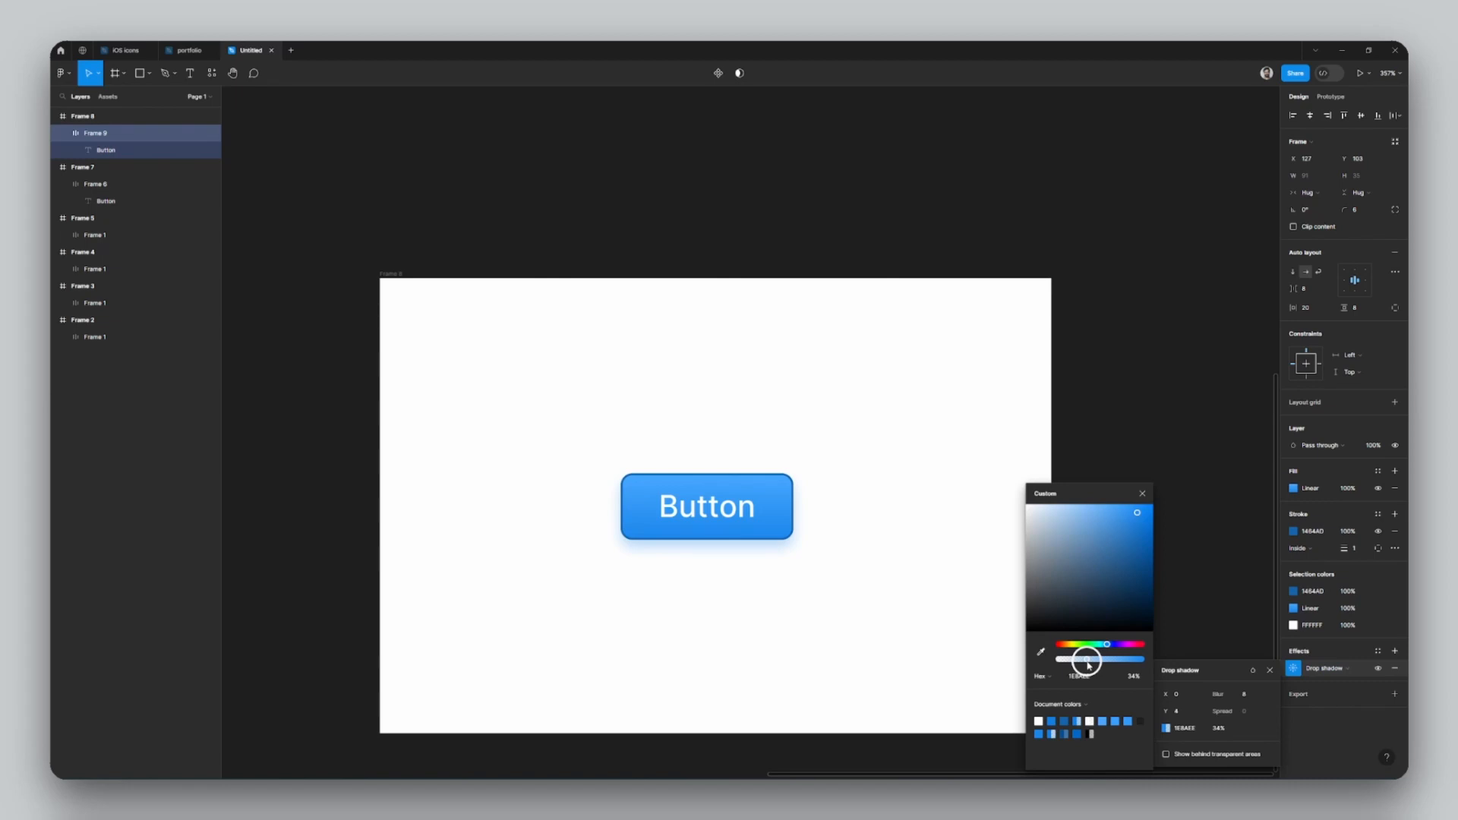
# Step: Add an inner shadow to the button, coloured white (FFFFFF) with its blur set to 0
pyautogui.click(1394, 651)
pyautogui.click(1329, 668)
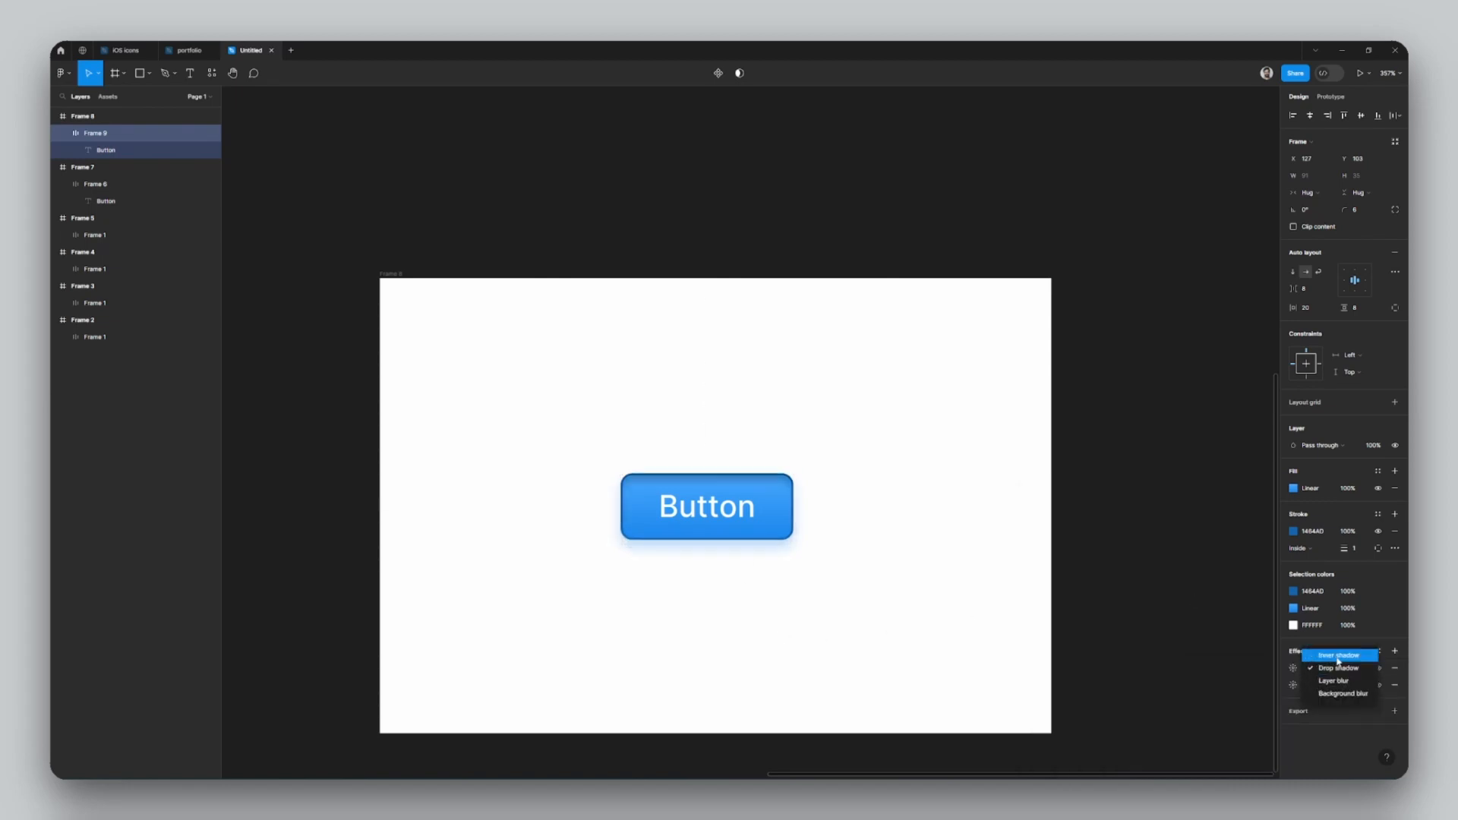
pyautogui.click(1325, 654)
pyautogui.click(1293, 669)
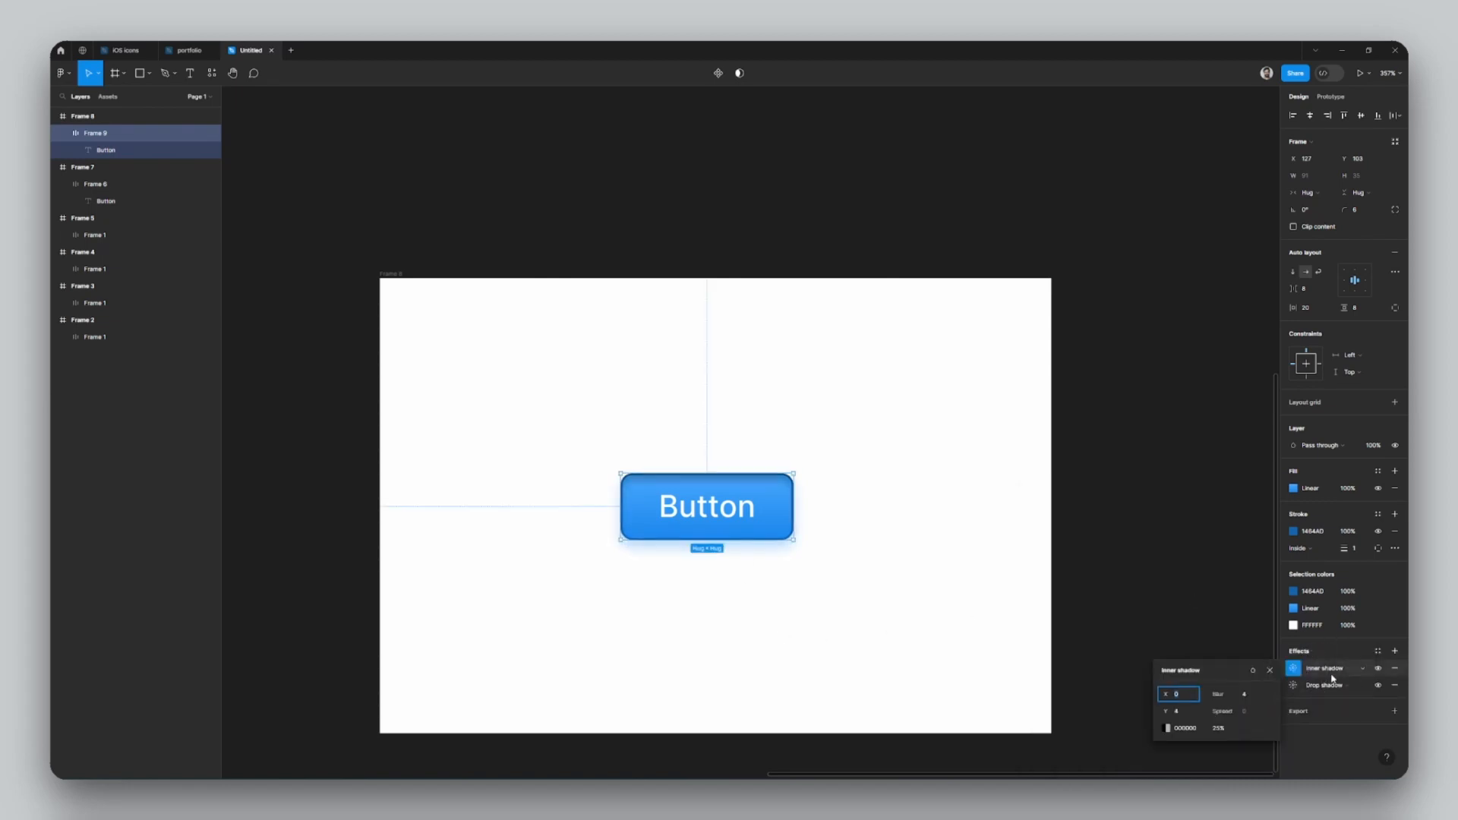
pyautogui.click(1395, 651)
pyautogui.click(1166, 728)
pyautogui.moveTo(1073, 583); pyautogui.dragTo(954, 410)
pyautogui.moveTo(1218, 693); pyautogui.dragTo(932, 687)
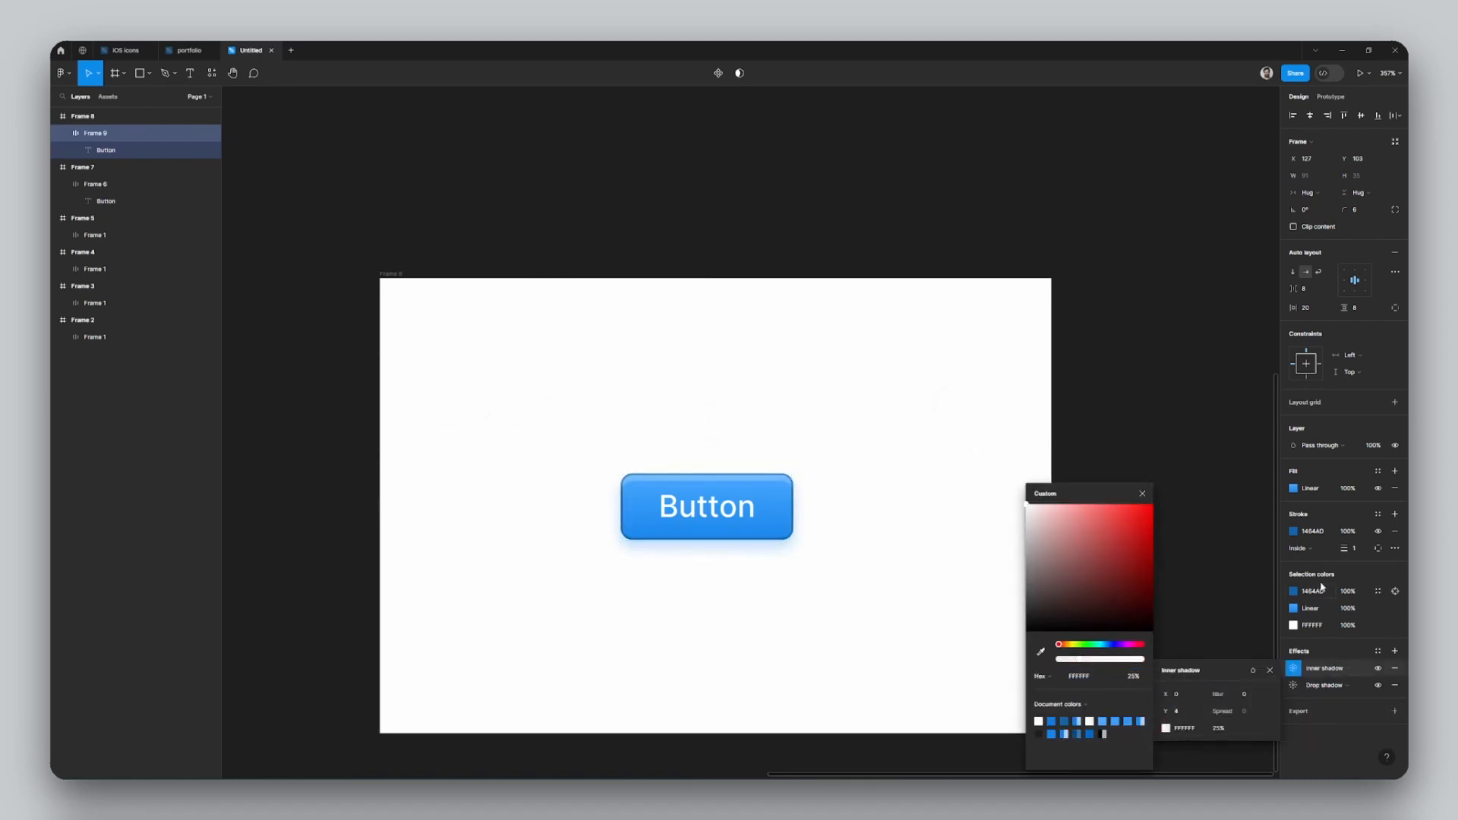
pyautogui.click(1141, 494)
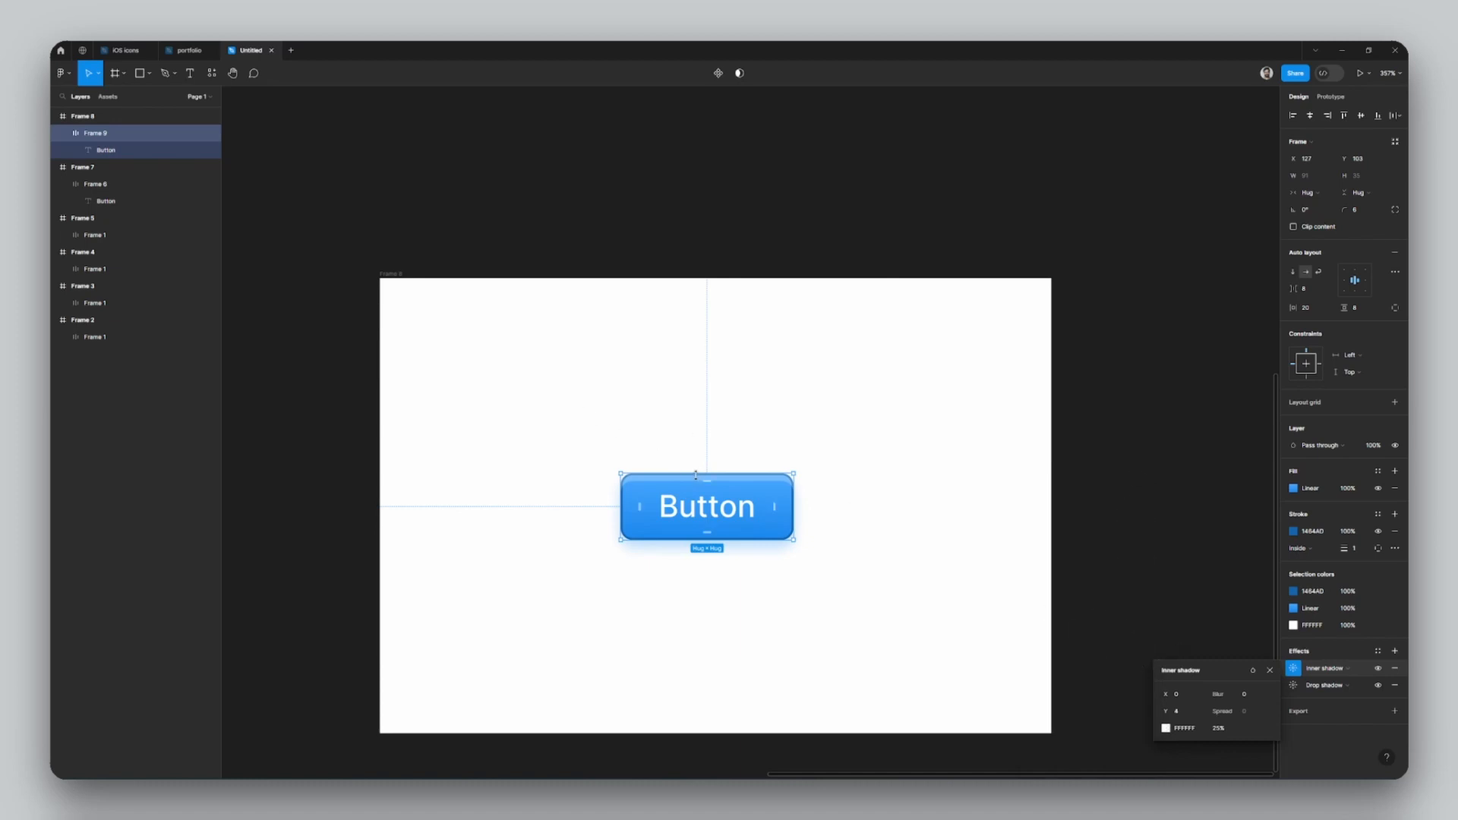
# Step: Set the inner shadow's Y offset to 2 and its blur to 1
pyautogui.click(1166, 710)
pyautogui.press('Down')
pyautogui.press('Down')
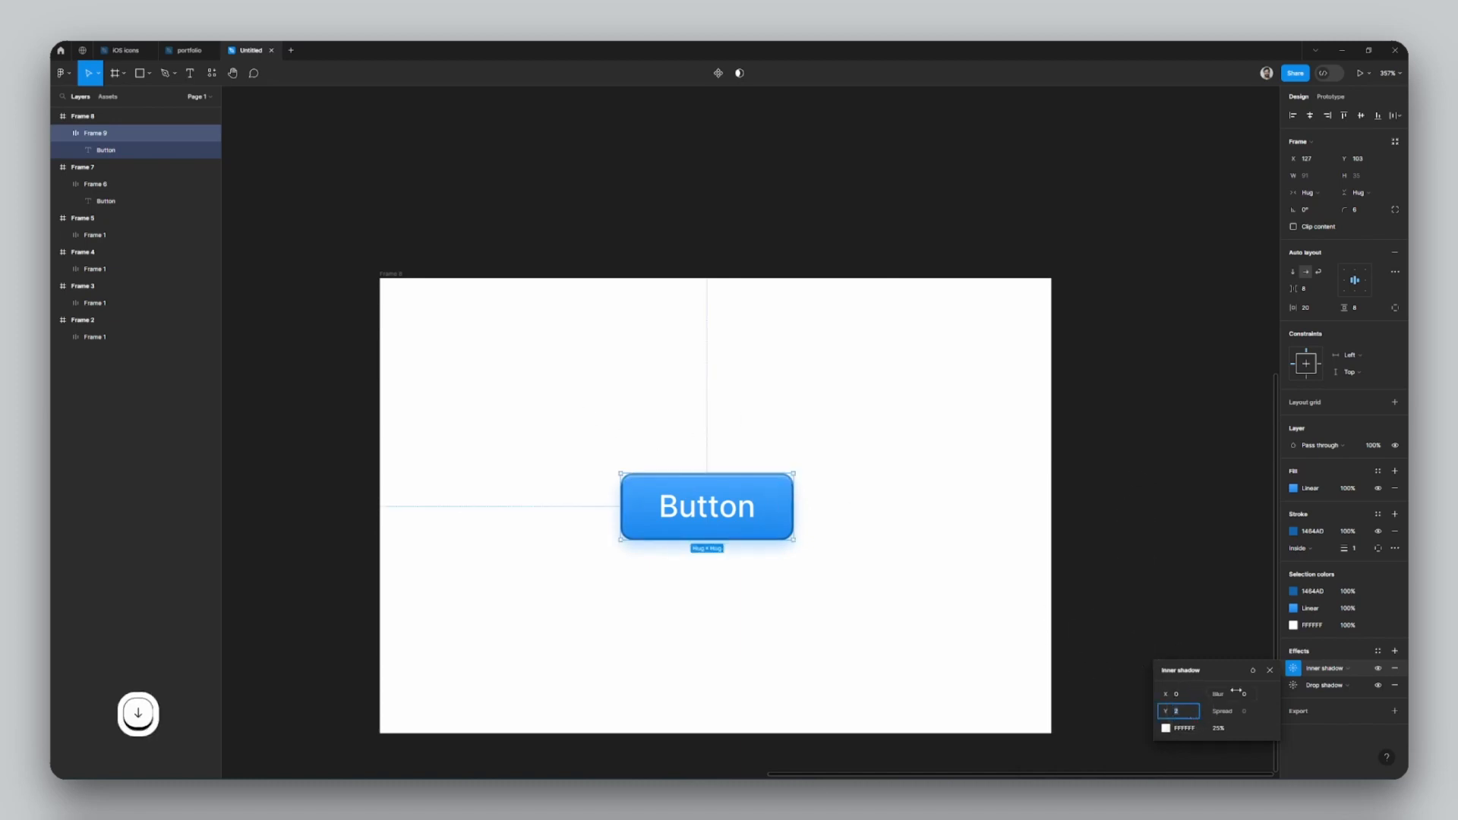
pyautogui.click(1246, 694)
pyautogui.press('Up')
# Step: Set the opacity of the white inner shadow to 22%
pyautogui.click(1165, 728)
pyautogui.click(1077, 660)
pyautogui.moveTo(1078, 661); pyautogui.dragTo(1079, 666)
pyautogui.click(1078, 659)
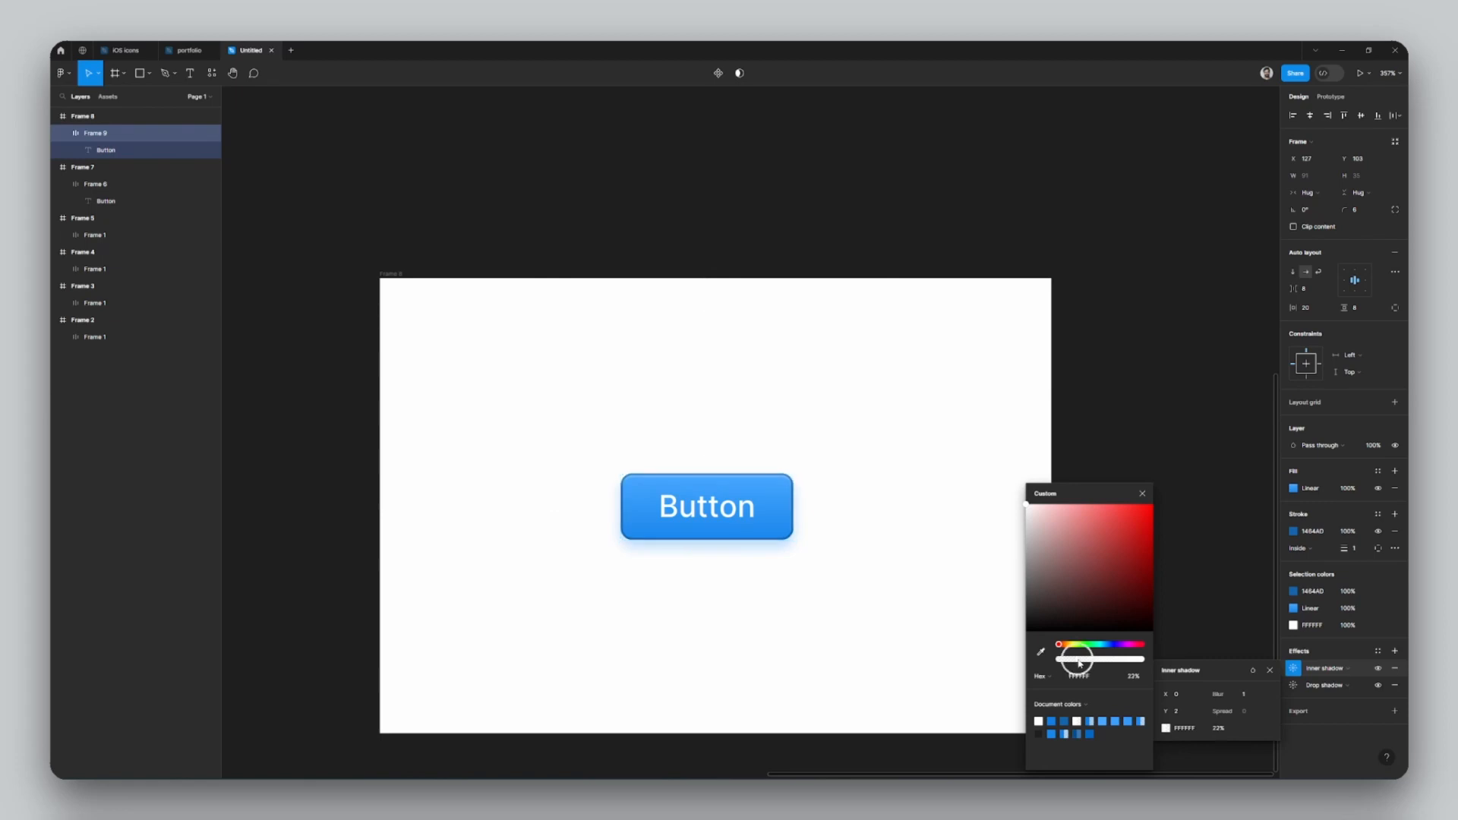
# Step: Add a second inner shadow to the button with a Y offset of -2 and a blur of 1
pyautogui.press('Down')
pyautogui.click(1395, 652)
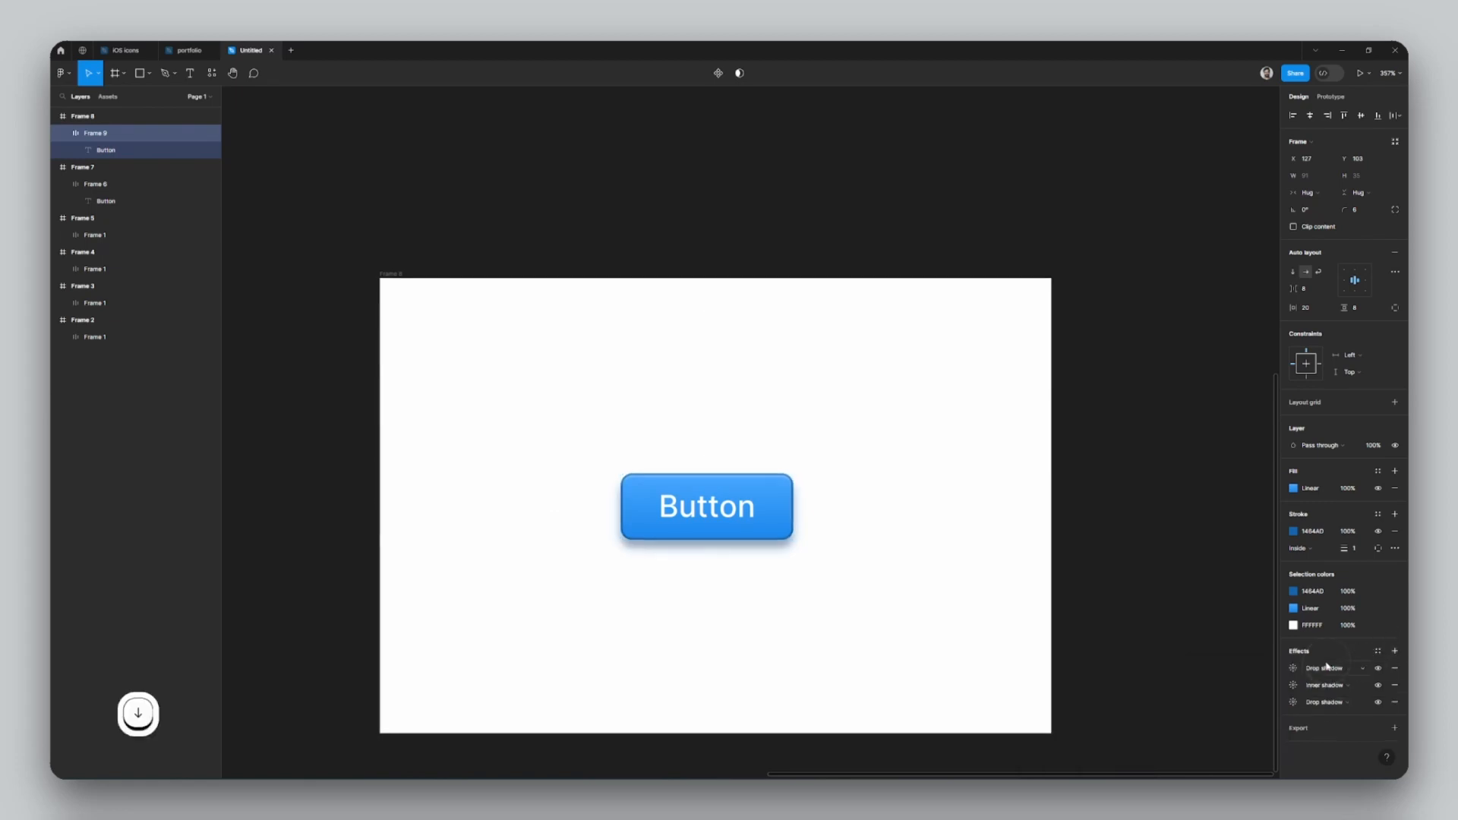
pyautogui.click(1294, 669)
pyautogui.moveTo(1164, 711); pyautogui.dragTo(1164, 713)
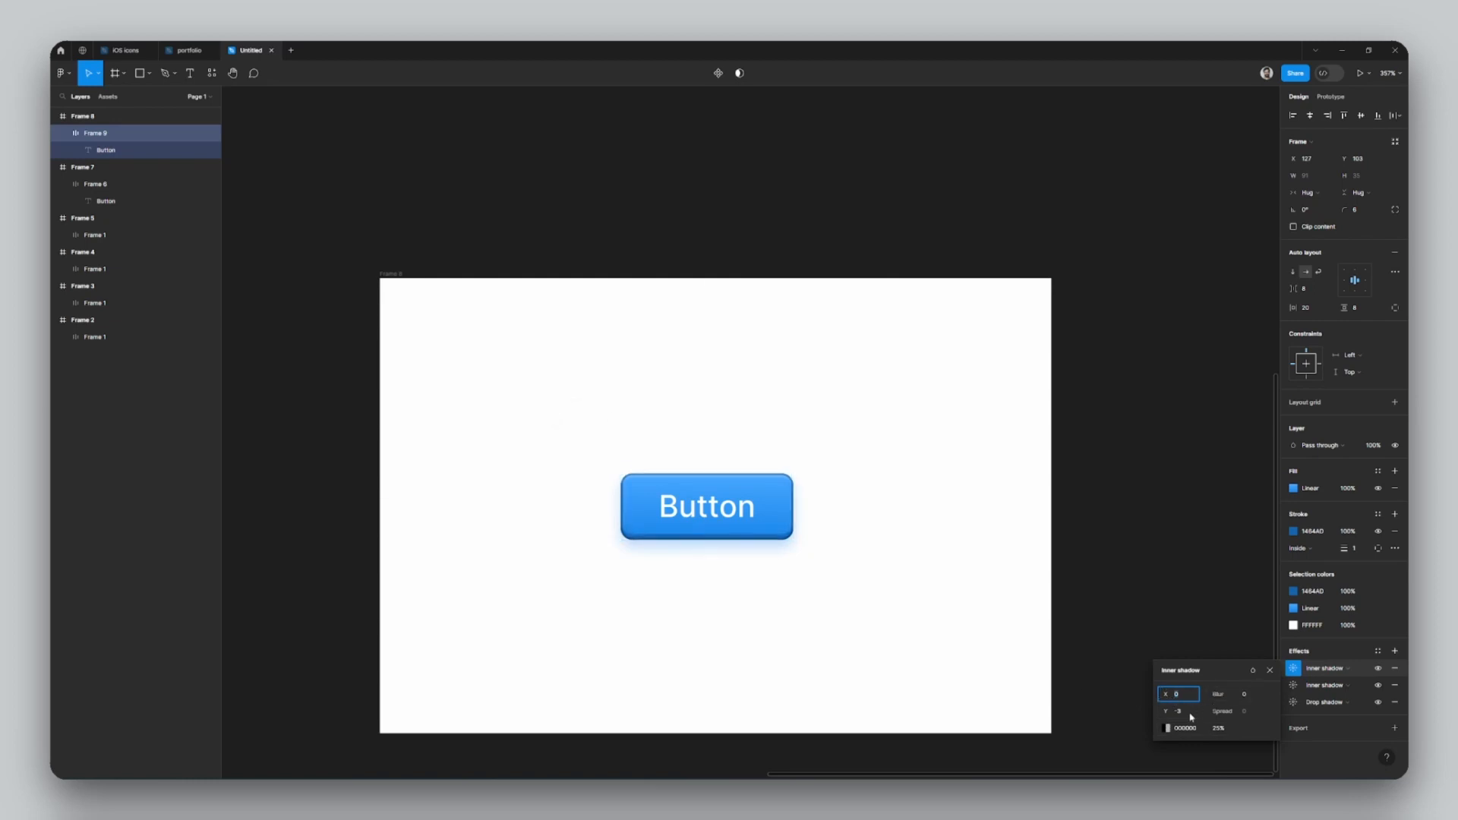
pyautogui.click(1191, 711)
pyautogui.press('Right')
pyautogui.write('2')
pyautogui.press('Return')
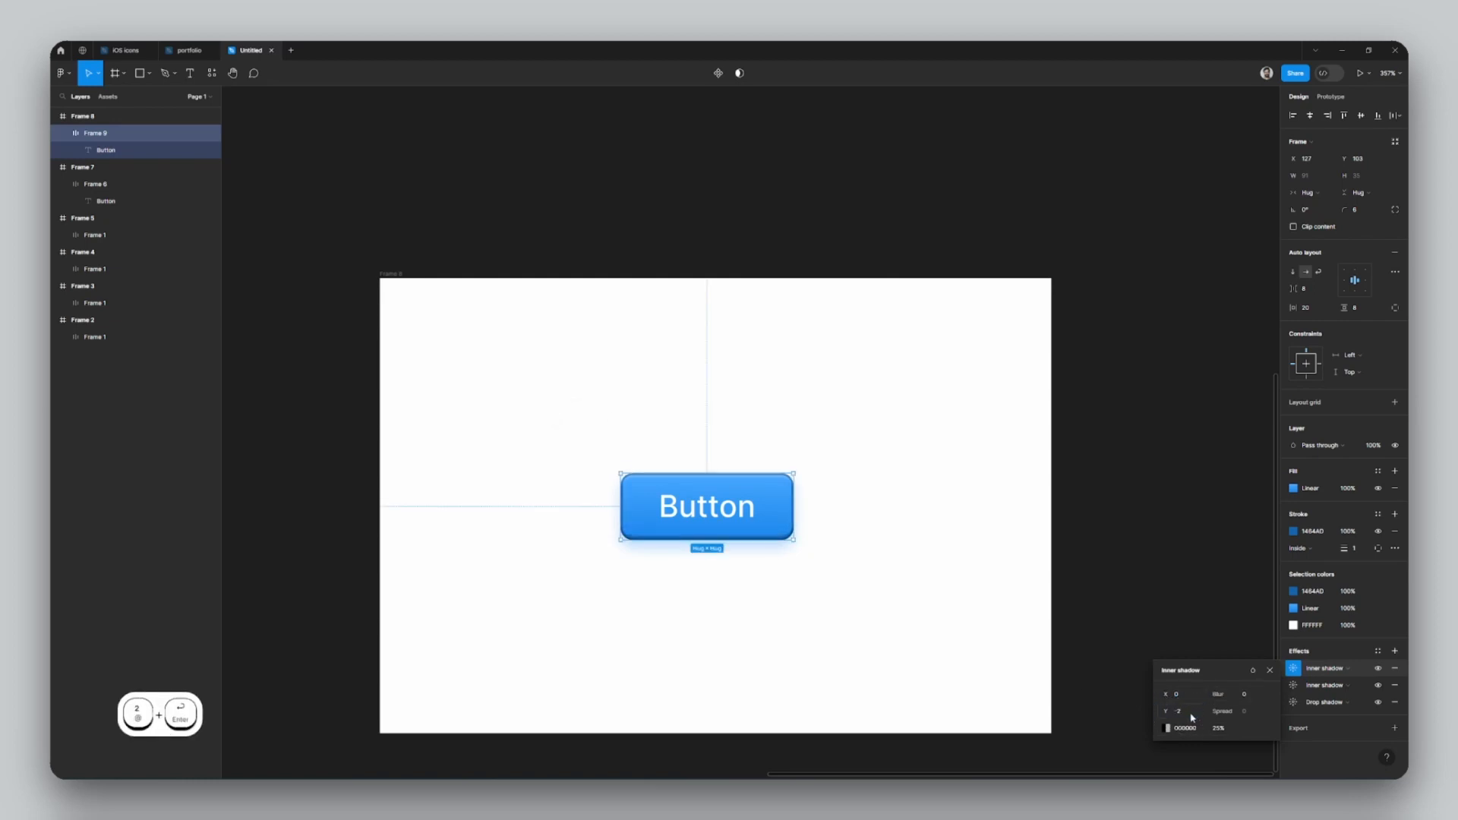
pyautogui.click(1246, 693)
pyautogui.press('Up')
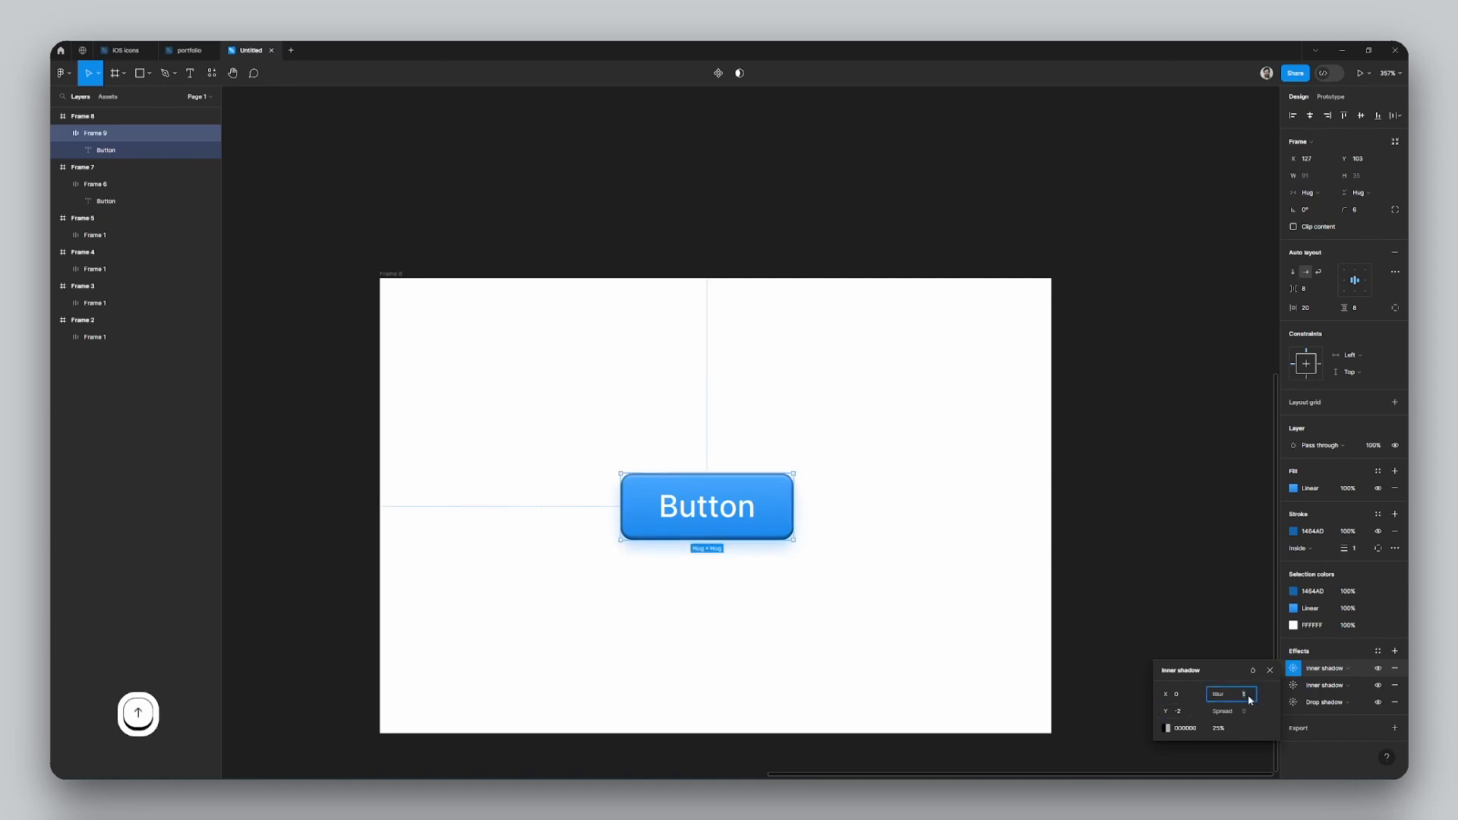
# Step: Colour the second inner shadow dark blue (044887) at 42% opacity
pyautogui.click(1167, 728)
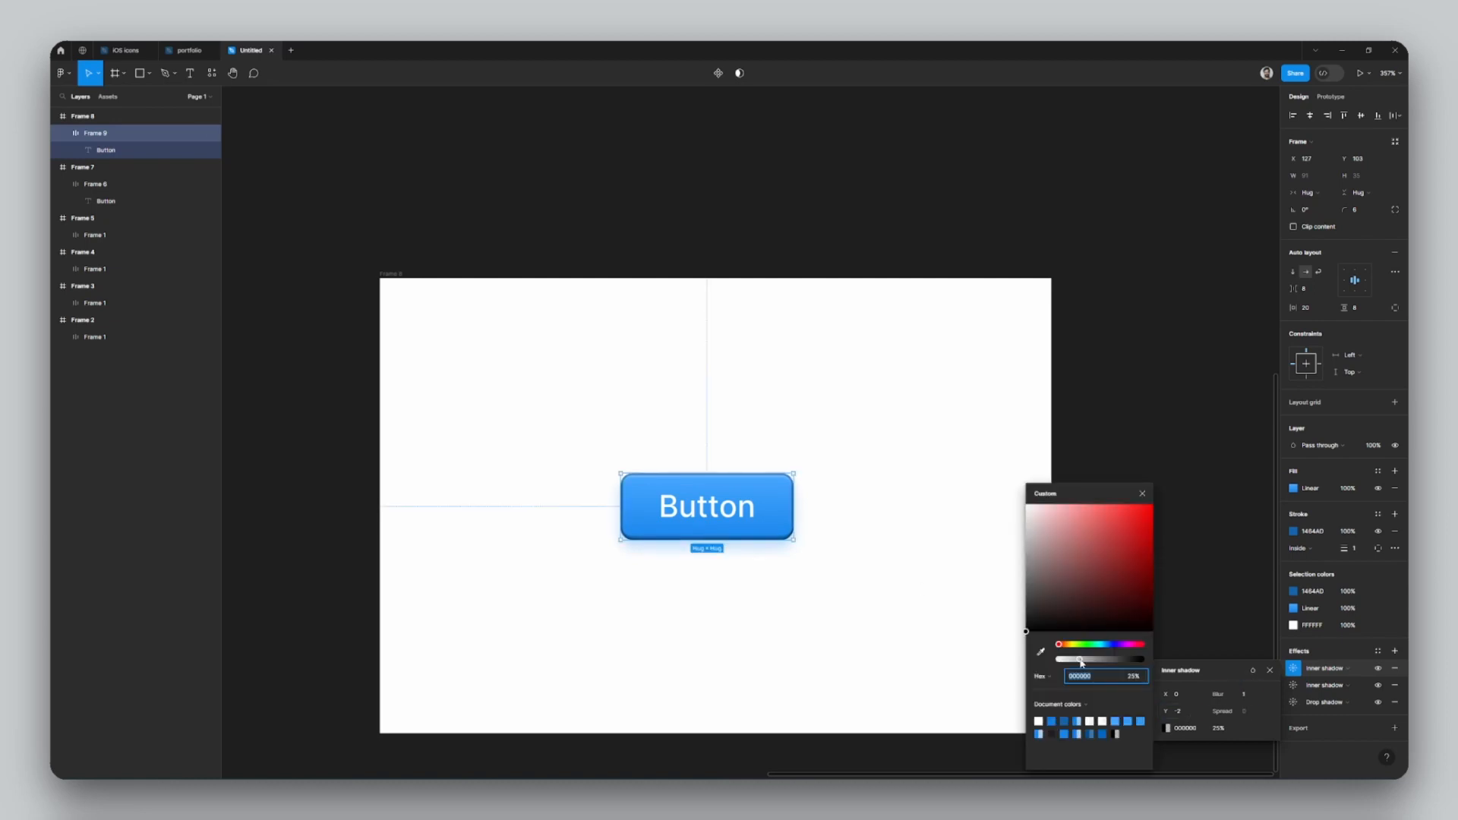
pyautogui.click(1069, 720)
pyautogui.moveTo(1142, 553)
pyautogui.mouseDown()
pyautogui.moveTo(1136, 583)
pyautogui.moveTo(1150, 572)
pyautogui.mouseUp()
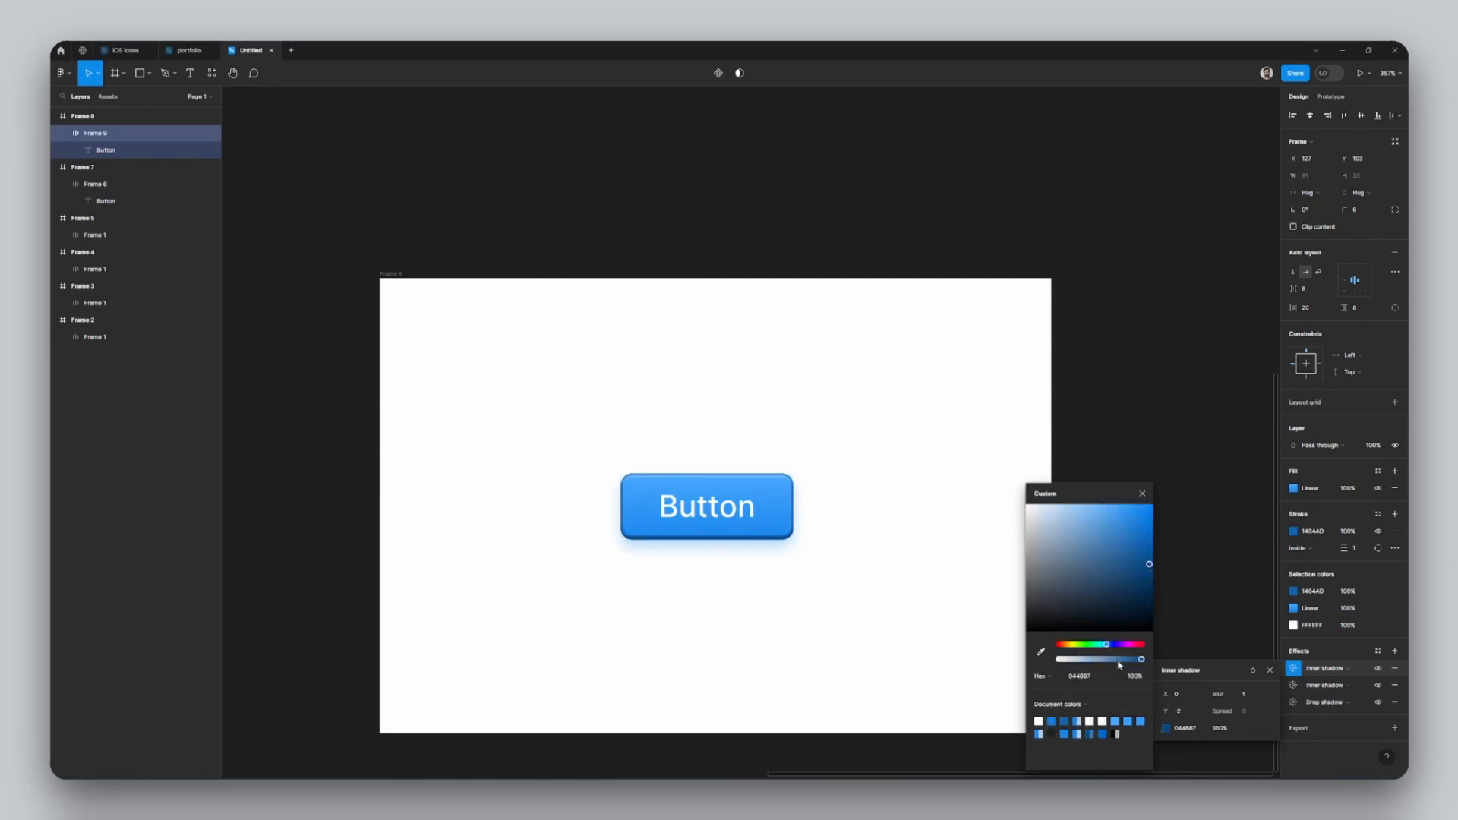
pyautogui.moveTo(1081, 658); pyautogui.dragTo(1093, 659)
pyautogui.click(1185, 713)
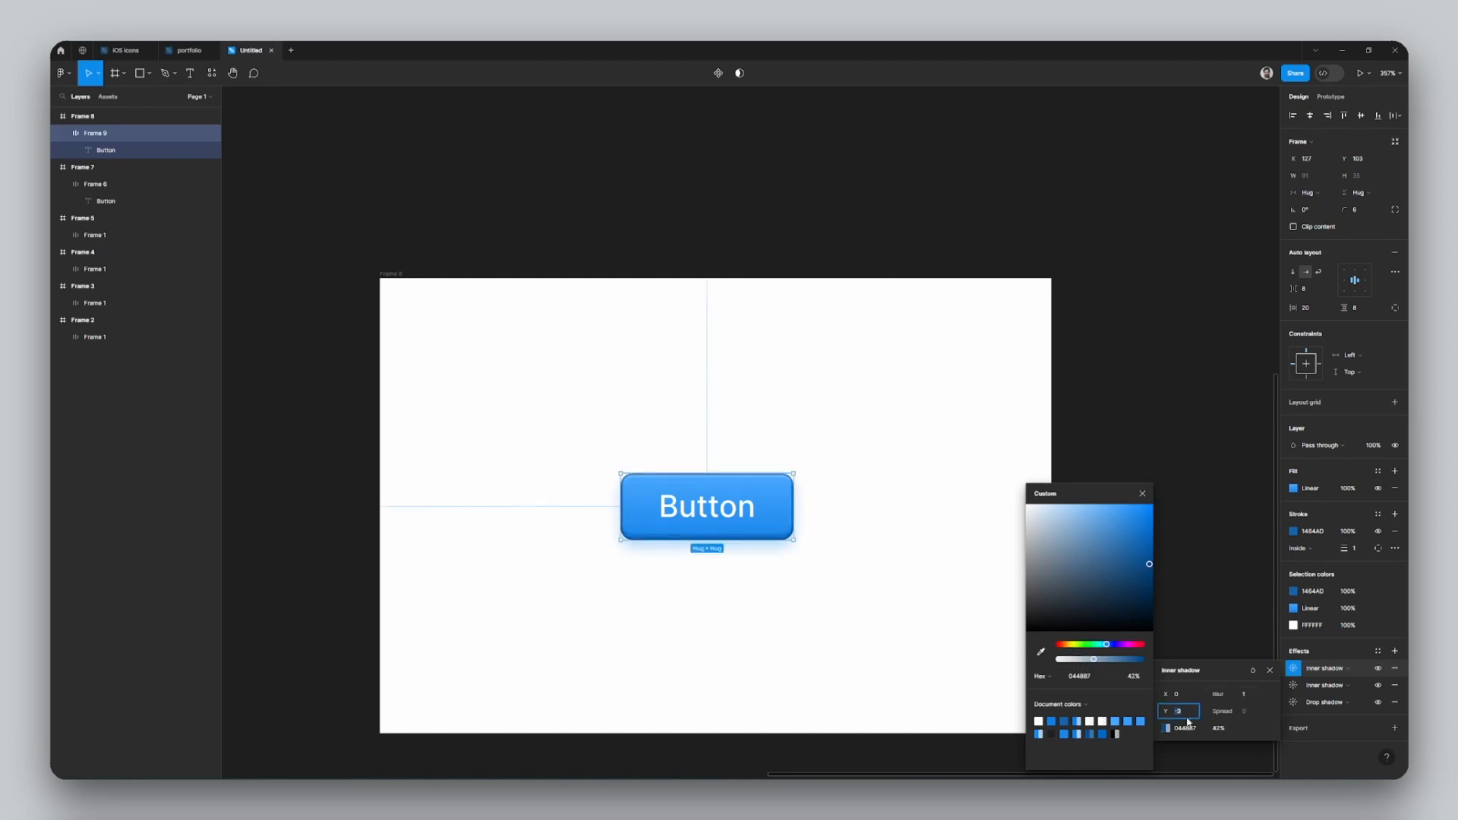
# Step: Add a third inner shadow to the button with a Y offset of -2 and a blur of 0
pyautogui.click(1394, 651)
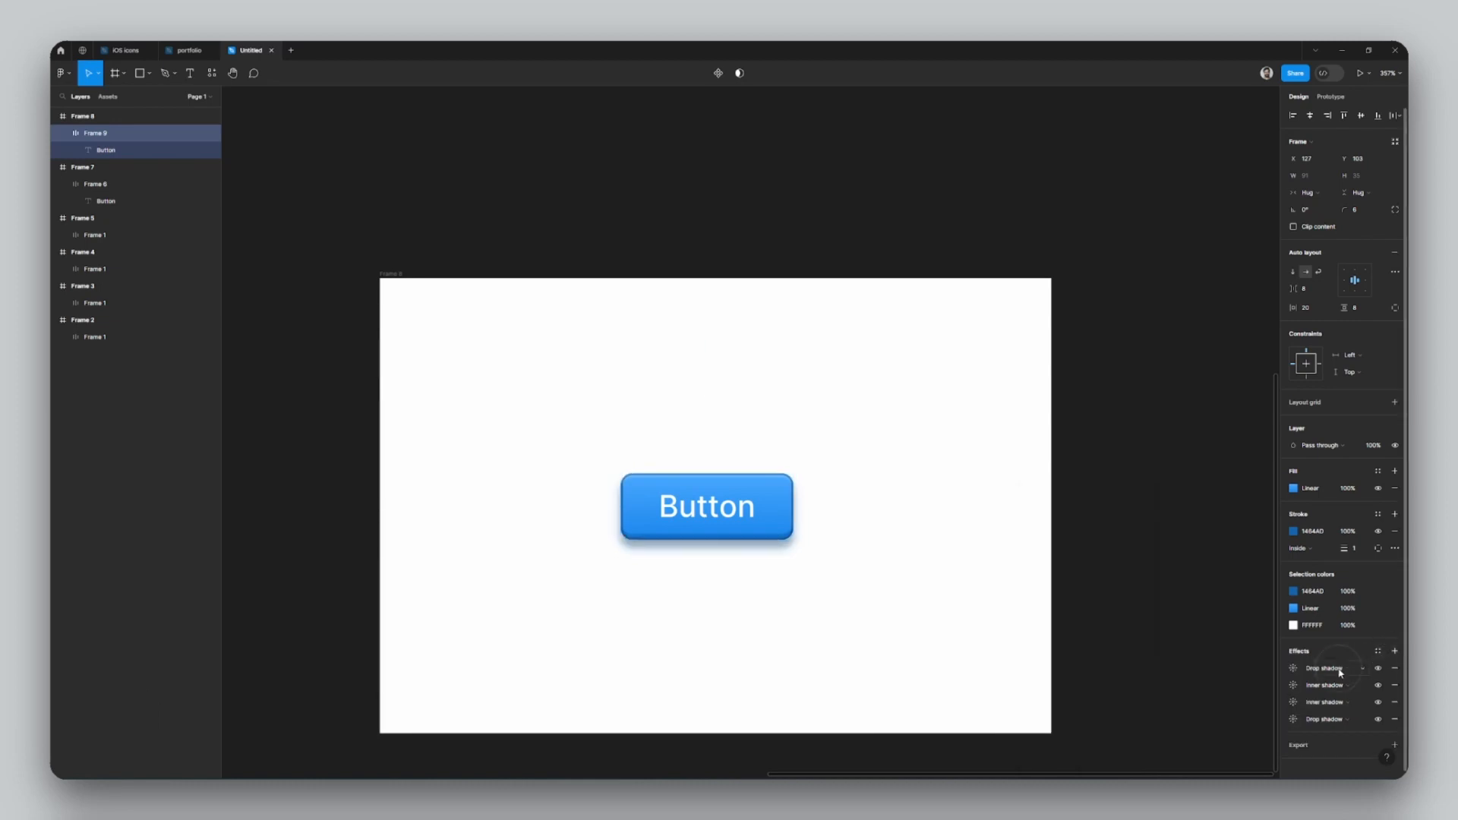
pyautogui.click(1338, 667)
pyautogui.click(1339, 657)
pyautogui.click(1293, 668)
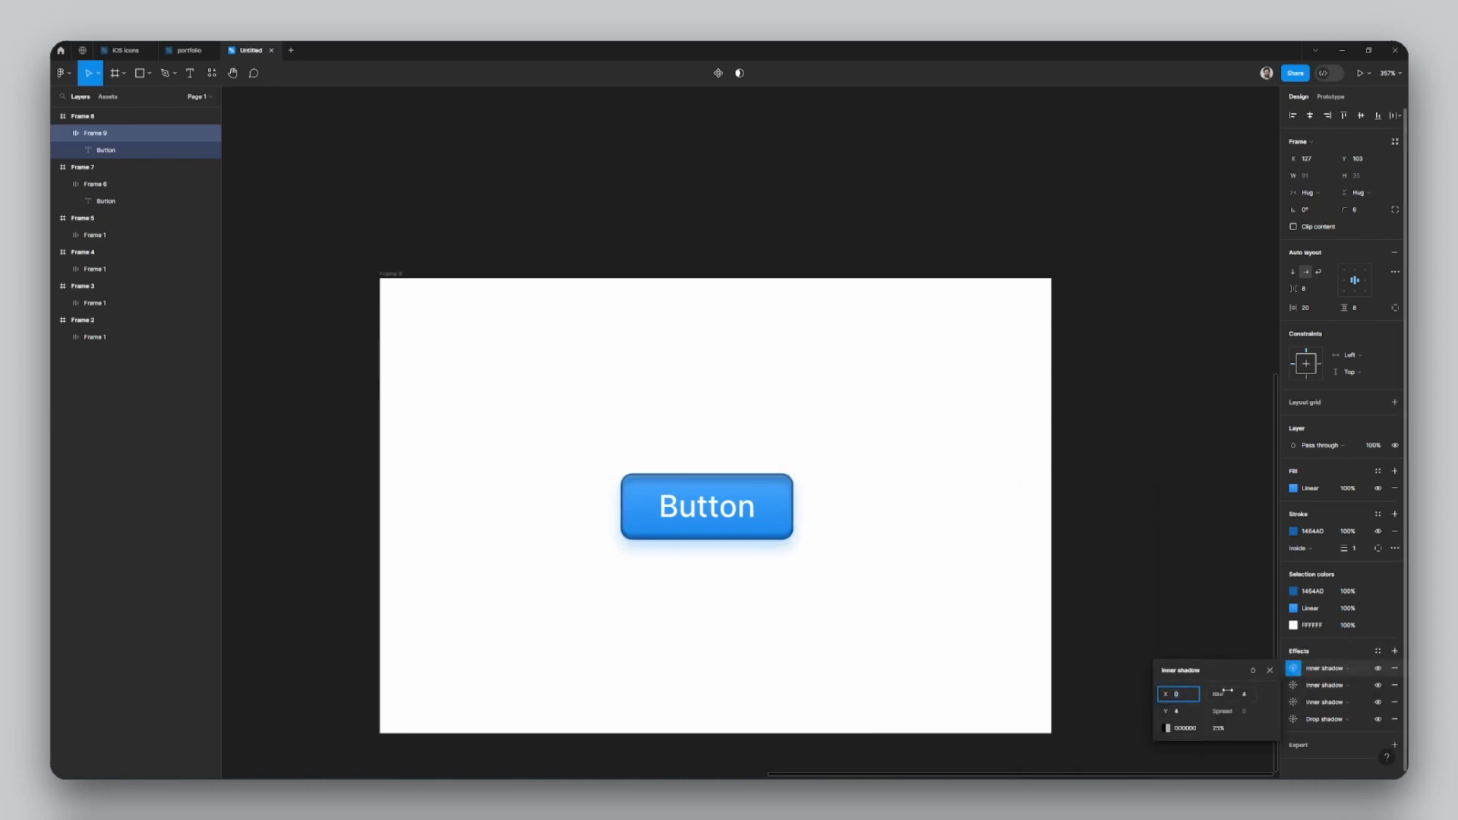
pyautogui.moveTo(1166, 711); pyautogui.dragTo(1178, 717)
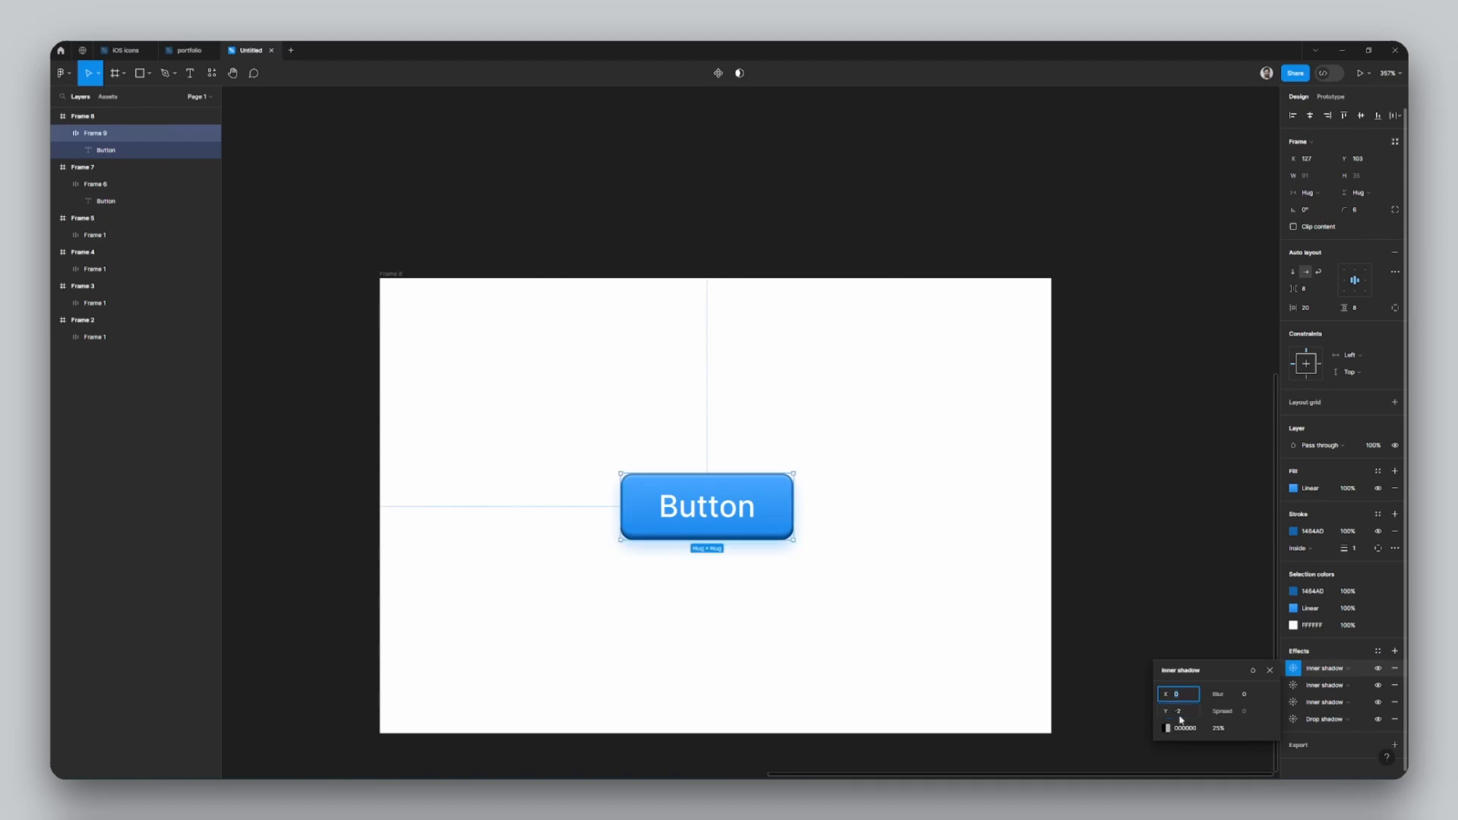
# Step: Colour the third inner shadow light blue sampled from the button's upper edge and reduce its opacity
pyautogui.click(1168, 728)
pyautogui.click(1040, 651)
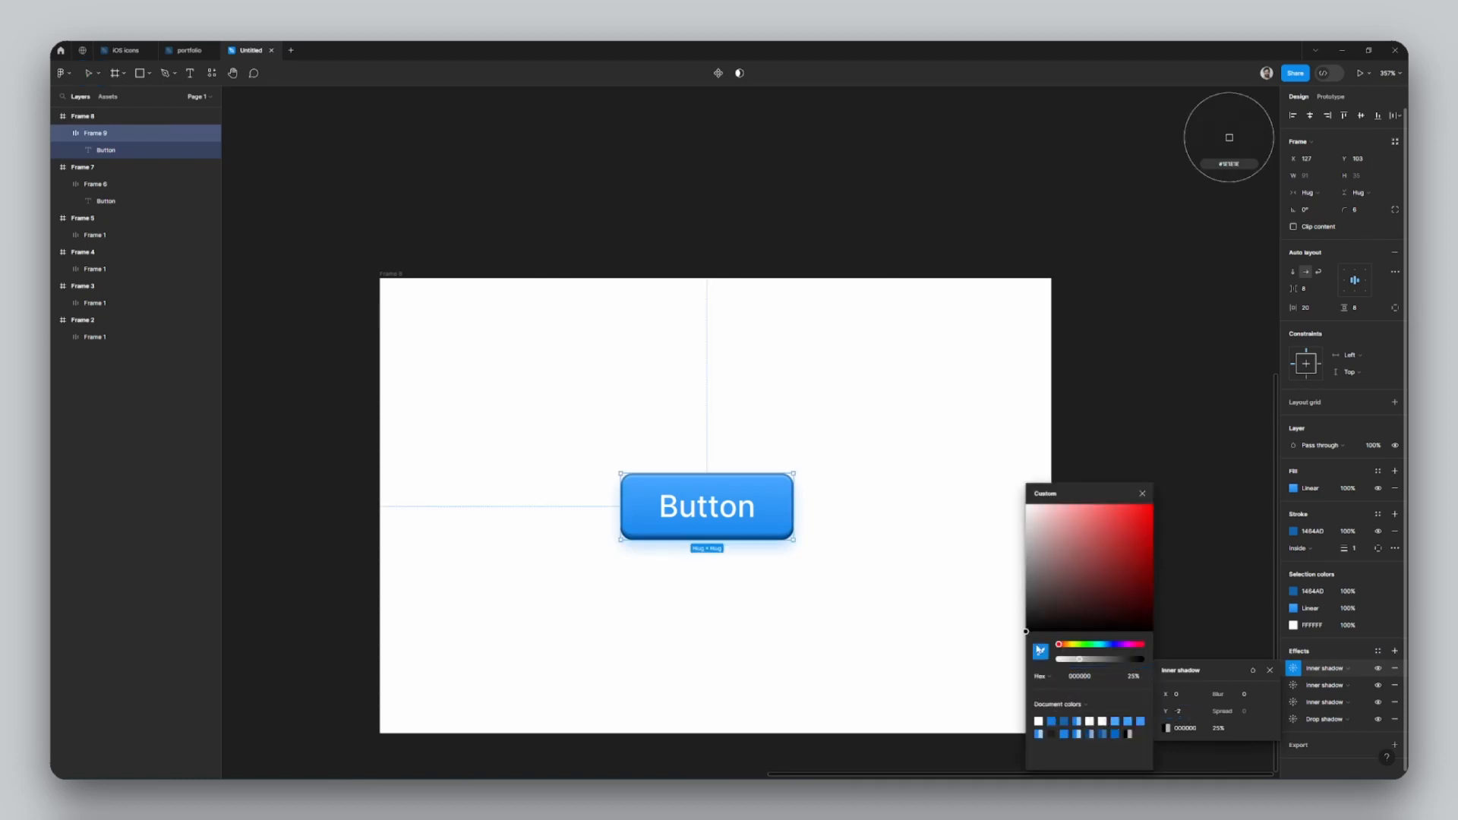
pyautogui.click(730, 477)
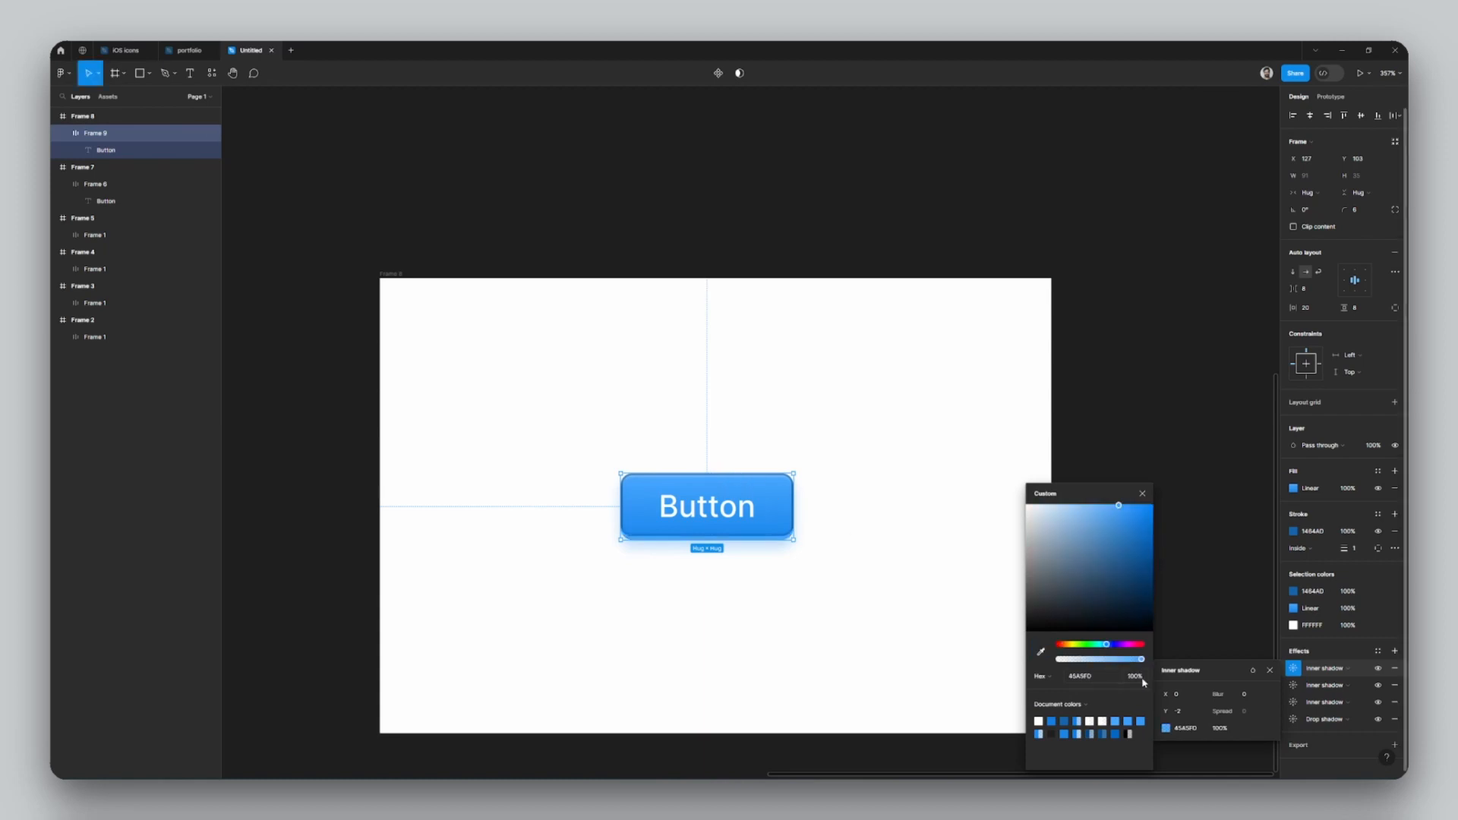
pyautogui.moveTo(1218, 694); pyautogui.dragTo(1219, 694)
pyautogui.moveTo(1125, 661); pyautogui.dragTo(1074, 659)
pyautogui.keyDown('ctrl'); pyautogui.scroll(-5, 759, 608); pyautogui.keyUp('ctrl')
pyautogui.click(819, 652)
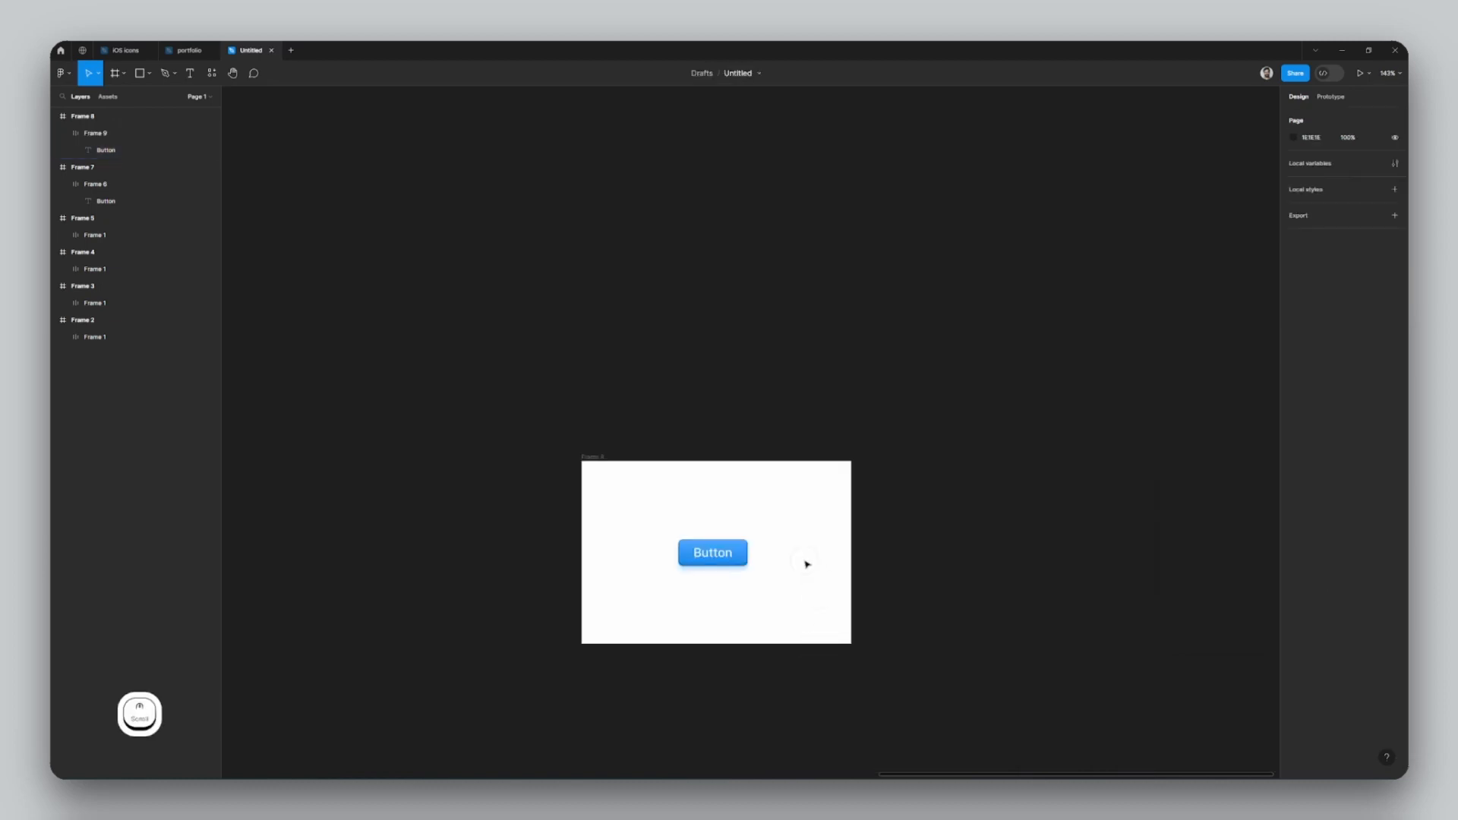
# Step: Duplicate the button frame alongside the original and hide all shadow effects on the copied button
pyautogui.keyDown('alt'); pyautogui.keyDown('shift'); pyautogui.moveTo(596, 456); pyautogui.dragTo(887, 456); pyautogui.keyUp('shift'); pyautogui.keyUp('alt')
pyautogui.hscroll(2, 912, 496)
pyautogui.press('Return')
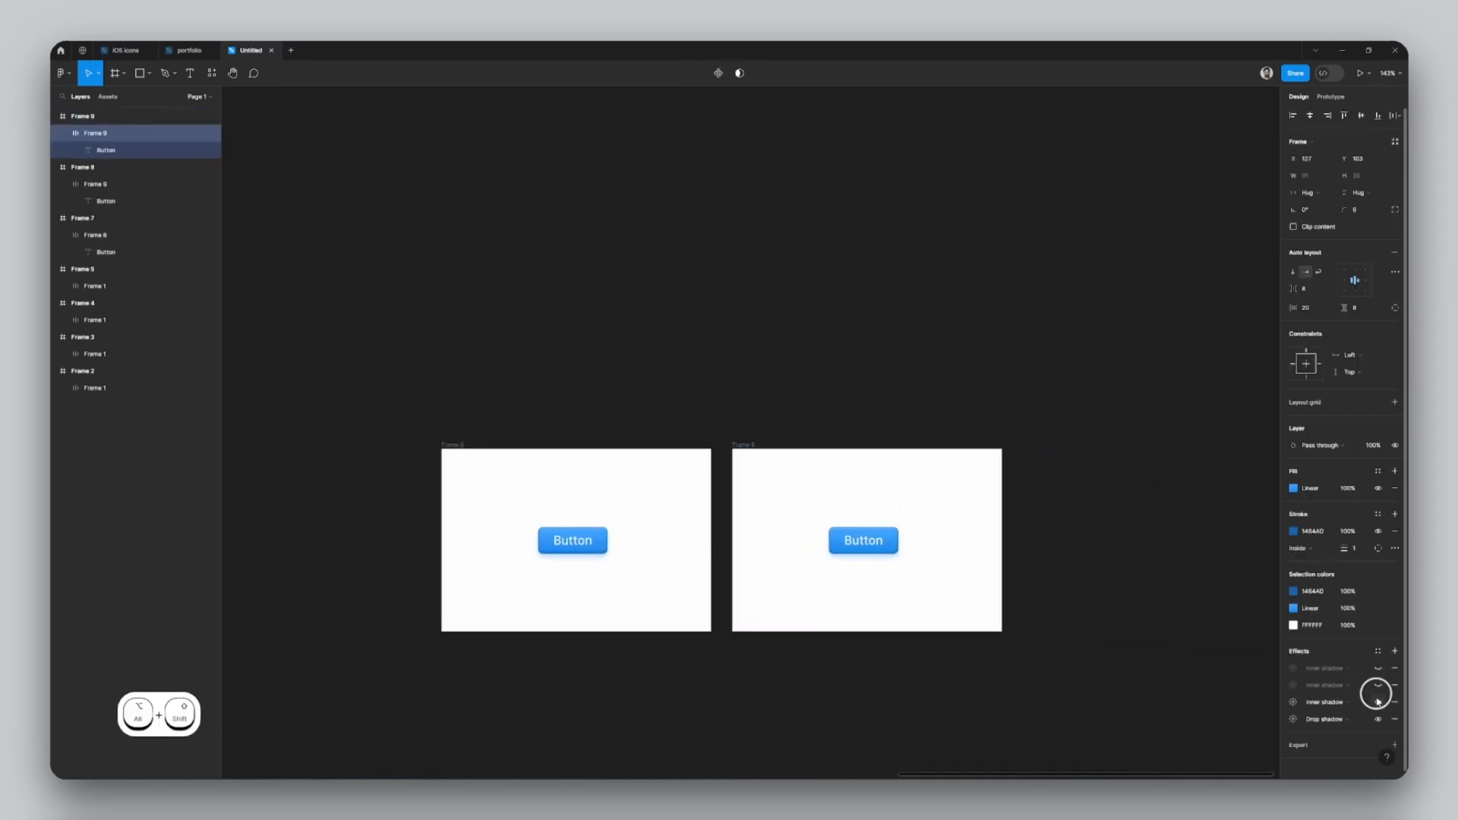
pyautogui.click(868, 662)
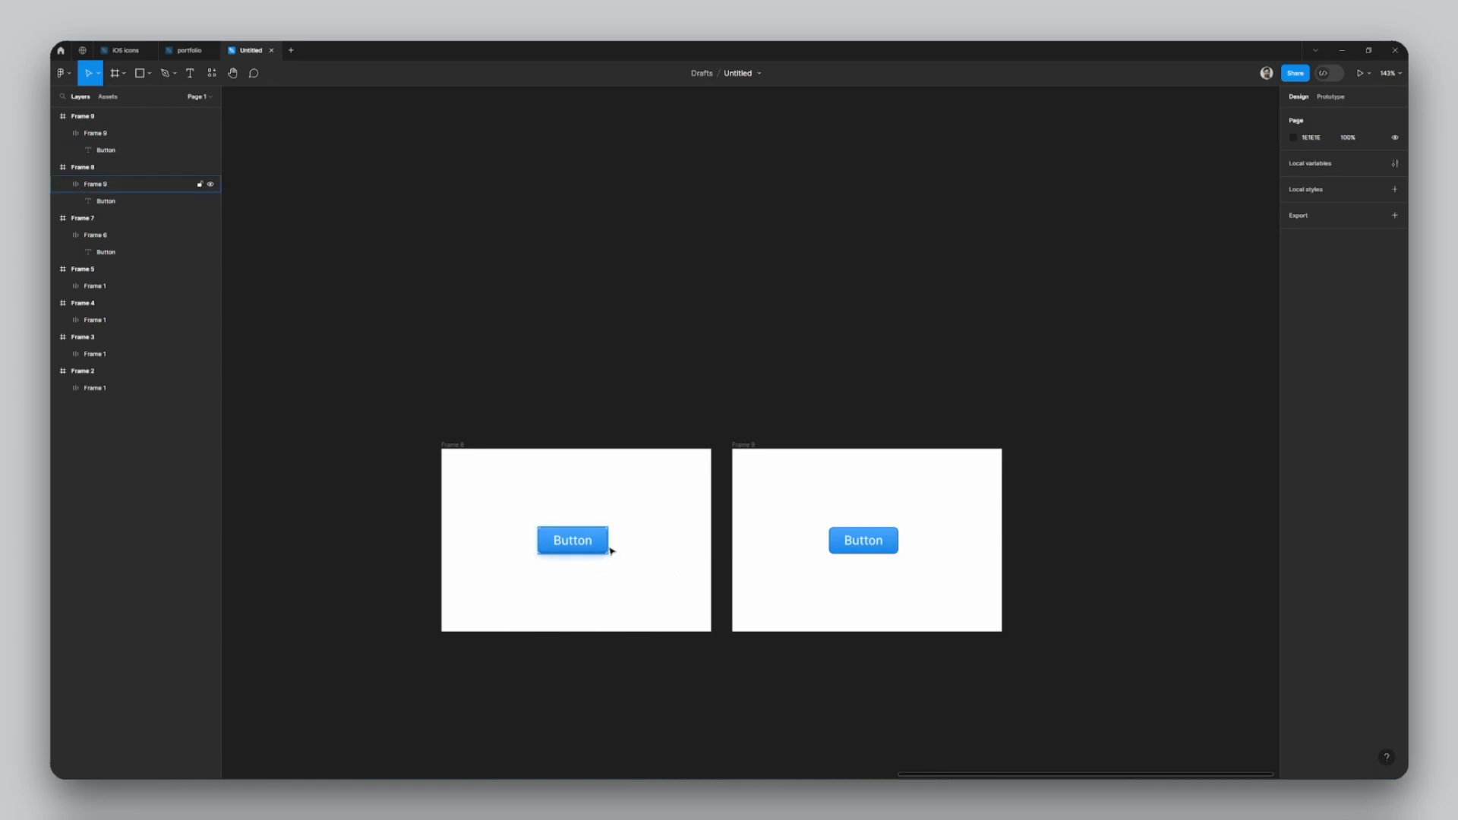
# Step: Change the copied button's fill to solid blue 2395FE
pyautogui.click(881, 545)
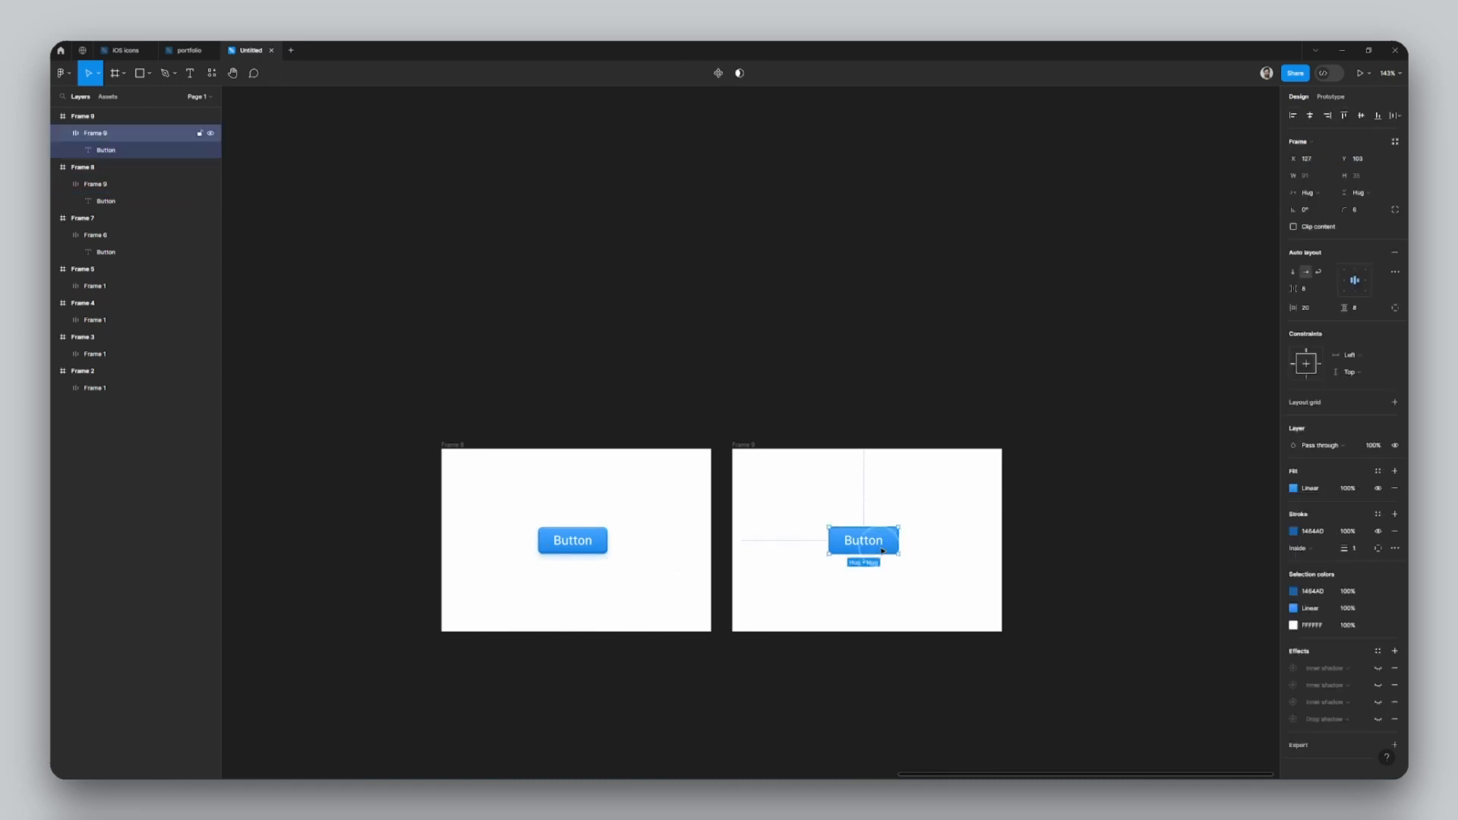
pyautogui.click(1300, 490)
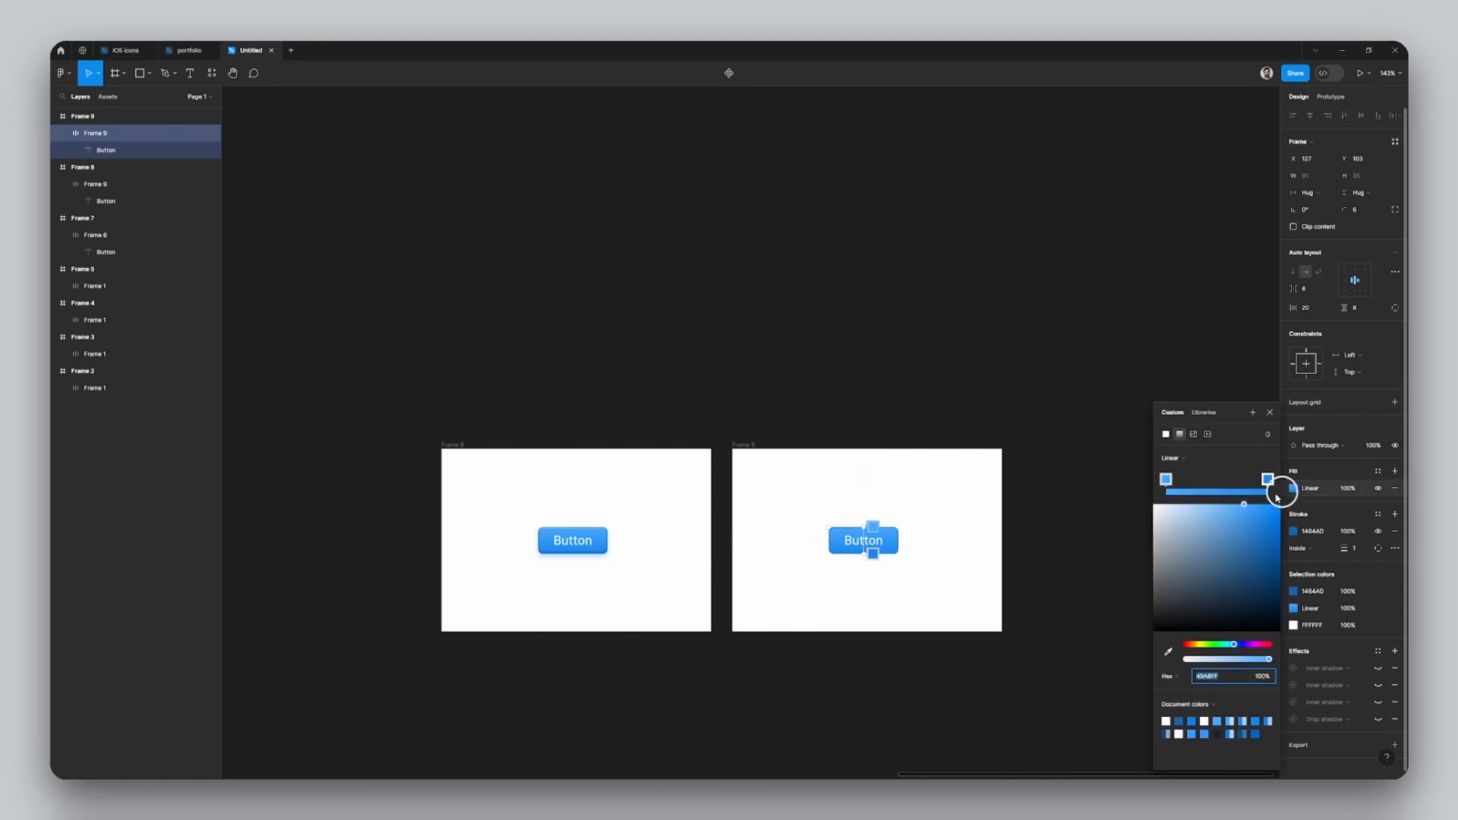
pyautogui.click(1167, 434)
pyautogui.moveTo(1253, 457); pyautogui.dragTo(1263, 445)
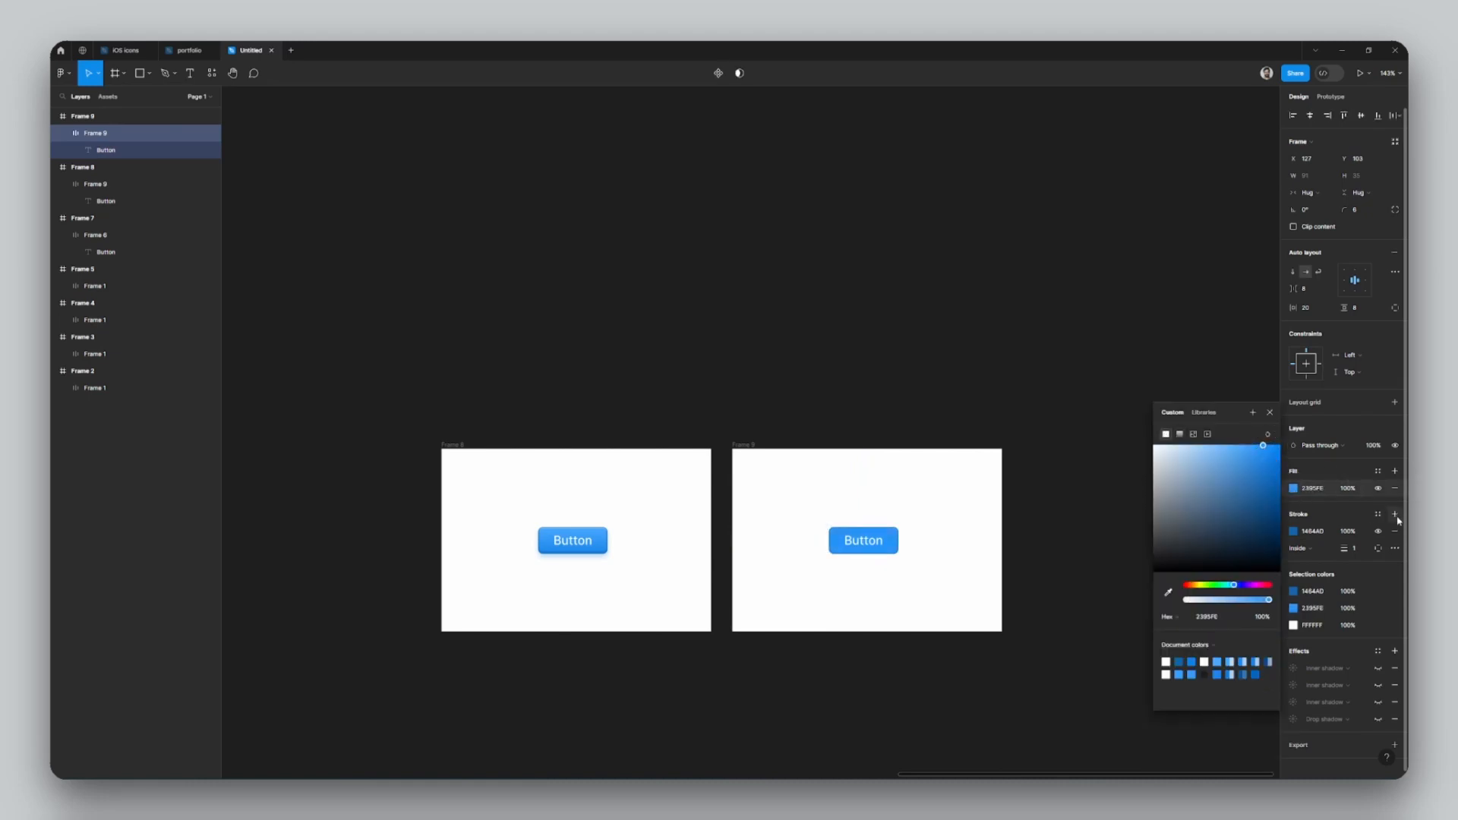
pyautogui.press('Escape')
pyautogui.click(921, 408)
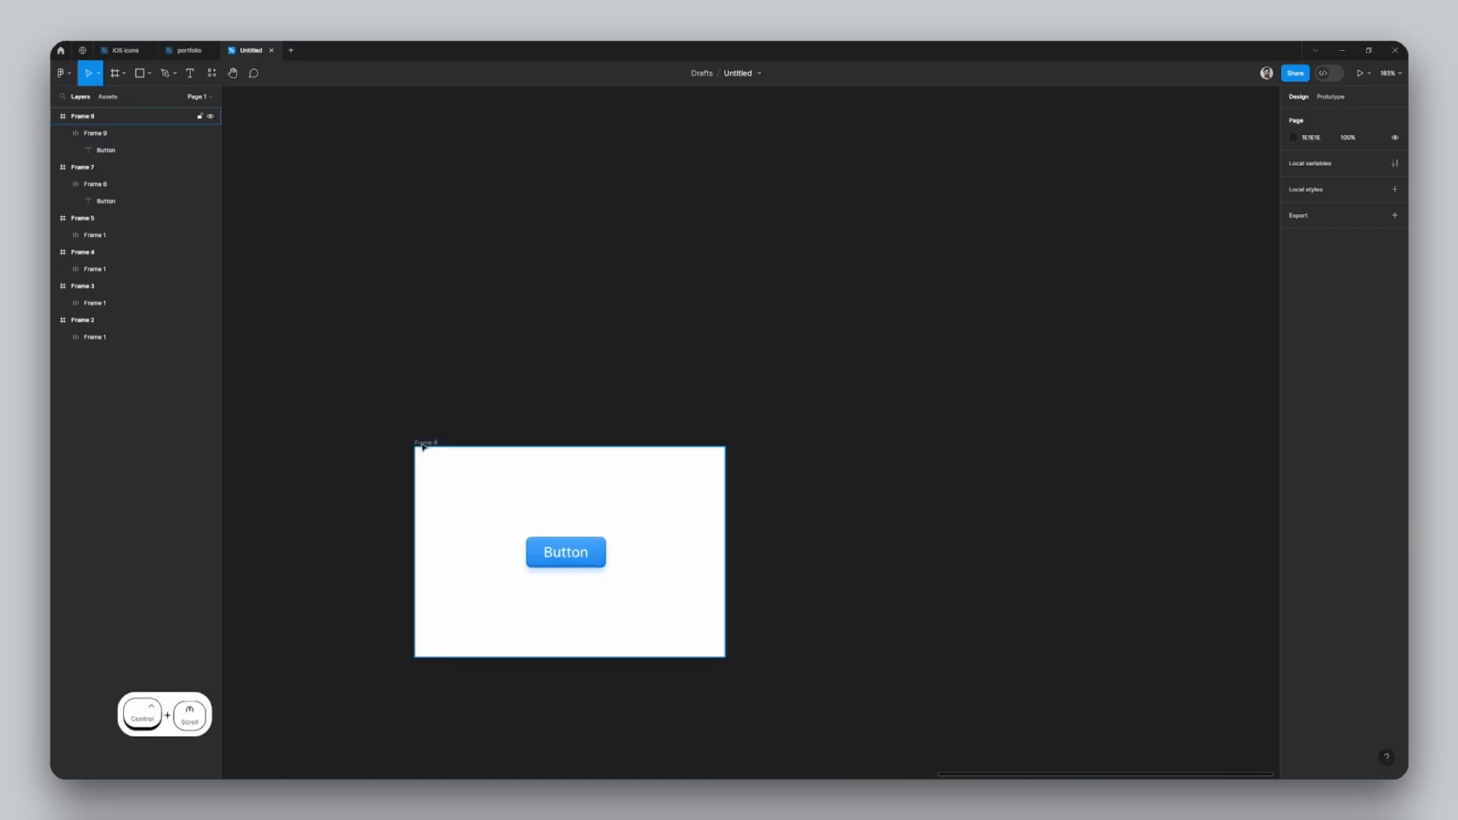
# Step: Duplicate the finished button frame beside the original for a pressed state
pyautogui.moveTo(423, 446); pyautogui.dragTo(760, 459)
pyautogui.scroll(1, 1010, 575)
pyautogui.scroll(3, 1011, 575)
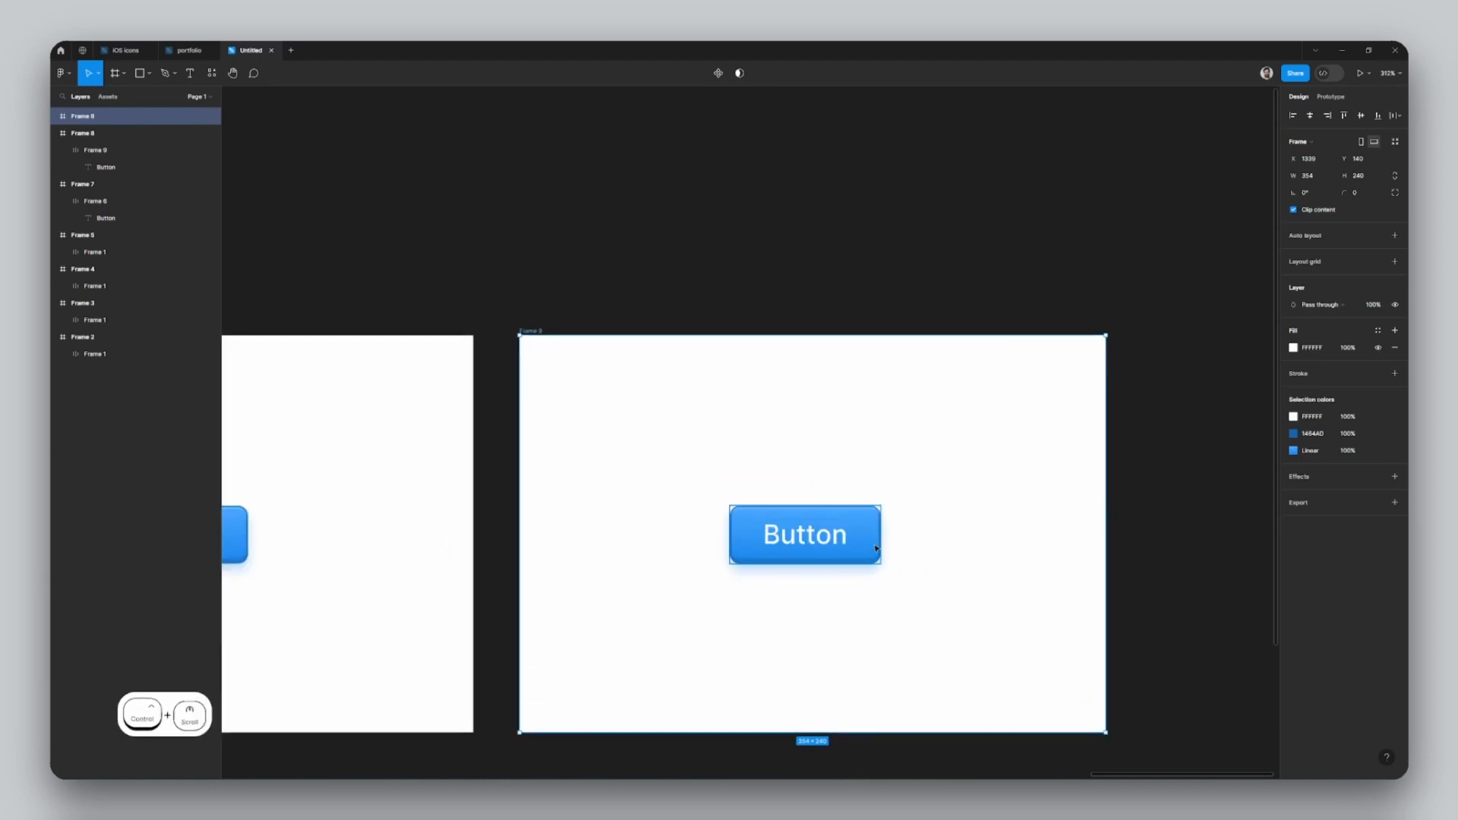
# Step: Reverse the linear gradient on the copied button so the darker blue sits at its upper edge
pyautogui.press('Return')
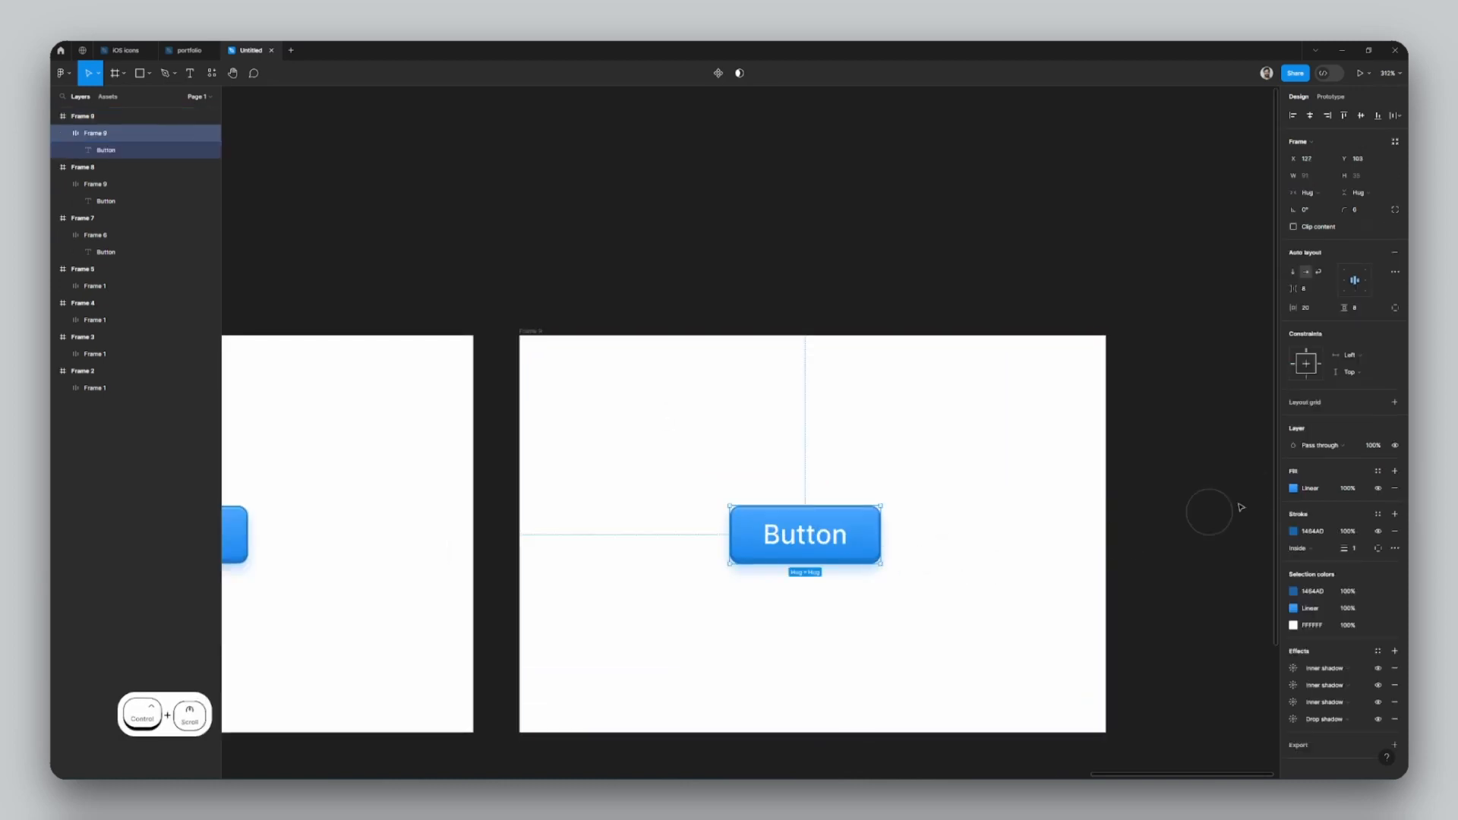
pyautogui.click(1293, 489)
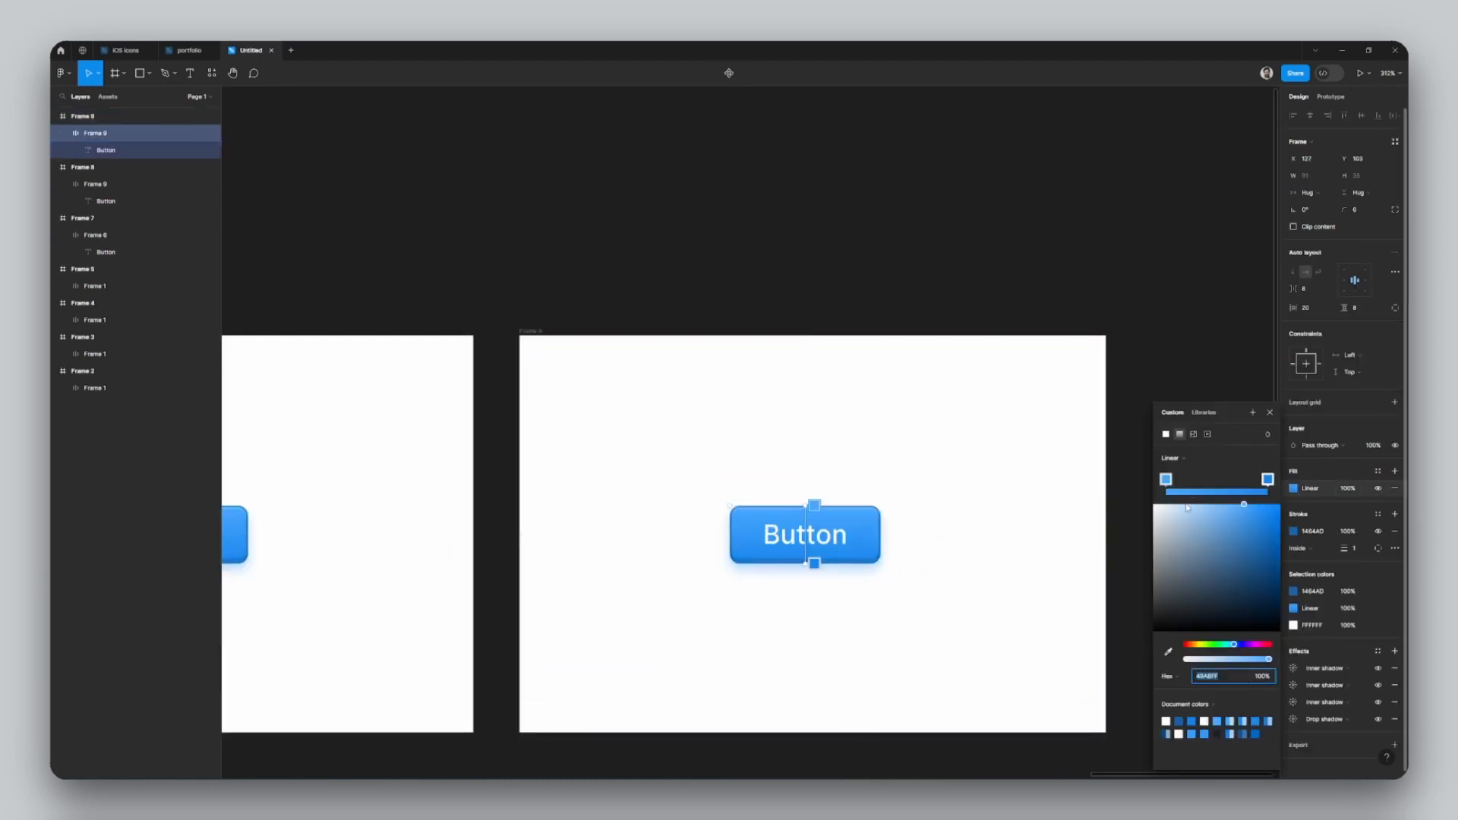
pyautogui.moveTo(1267, 479); pyautogui.dragTo(1234, 480)
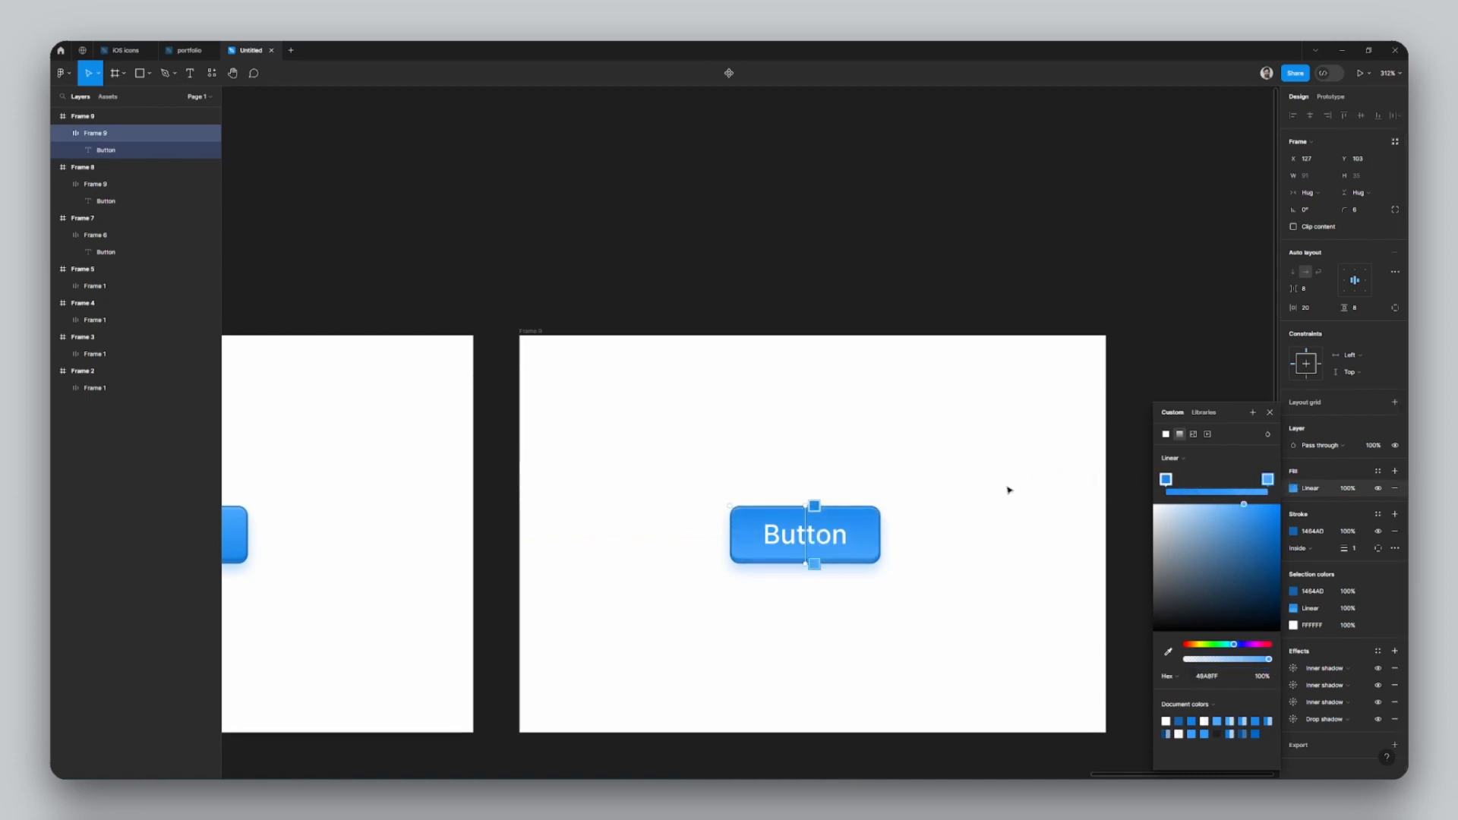
pyautogui.click(991, 518)
pyautogui.scroll(-5, 992, 520)
pyautogui.scroll(2, 994, 523)
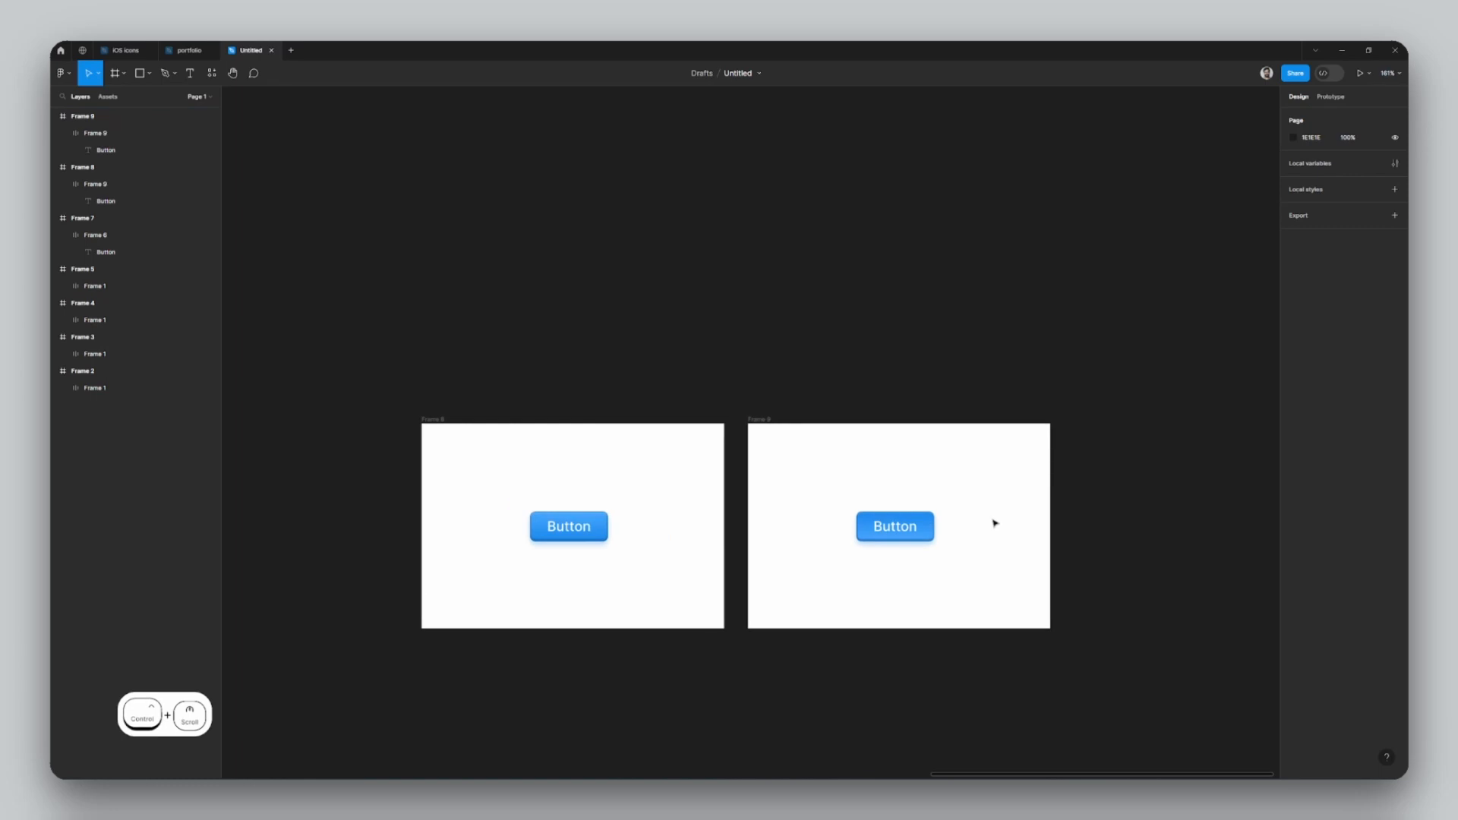
pyautogui.scroll(1, 776, 622)
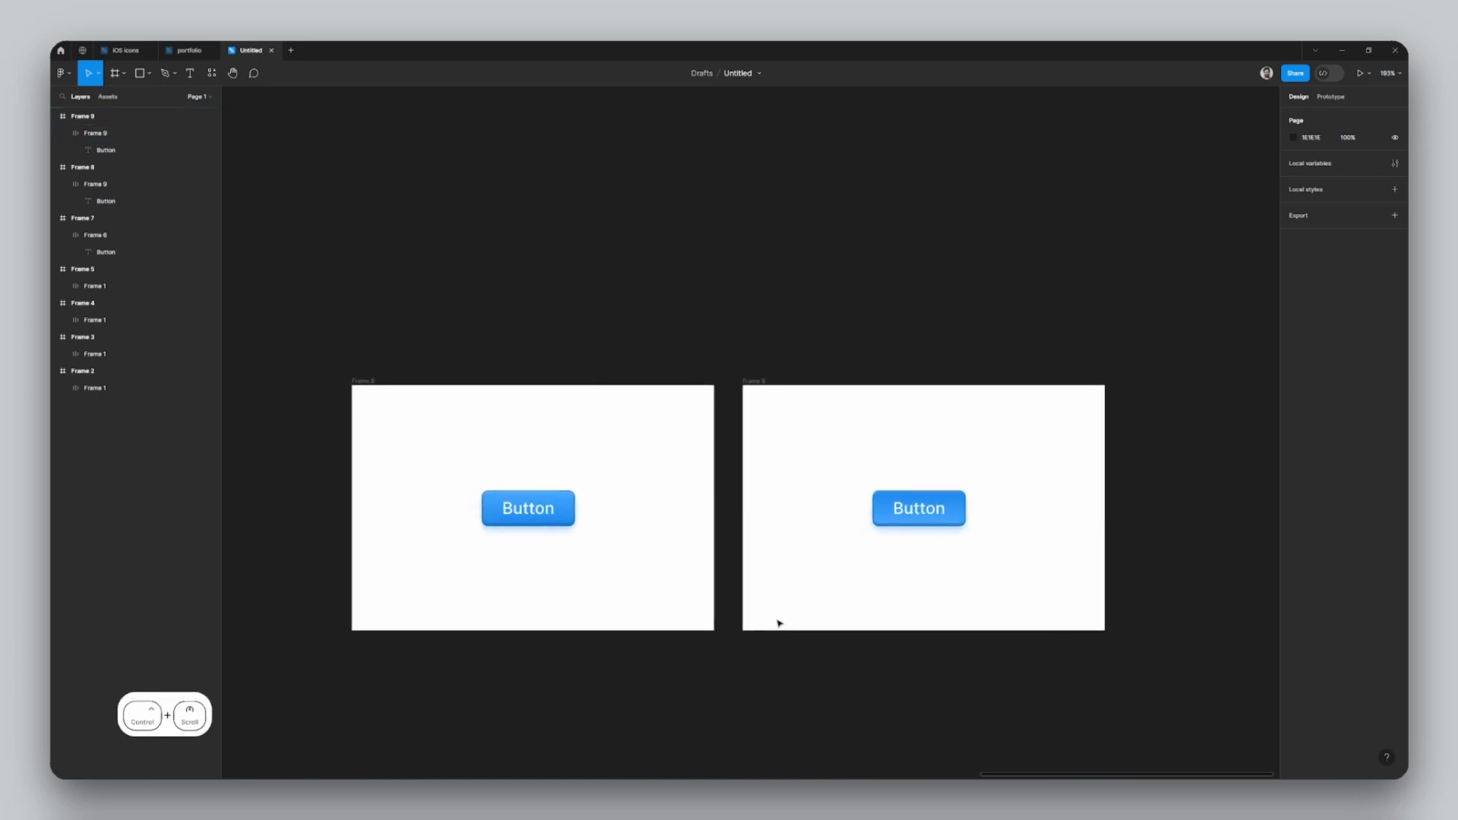
# Step: Create a prototype connection from the original frame's button to the duplicated frame
pyautogui.click(517, 517)
pyautogui.moveTo(752, 612); pyautogui.dragTo(690, 628)
pyautogui.scroll(-3, 673, 626)
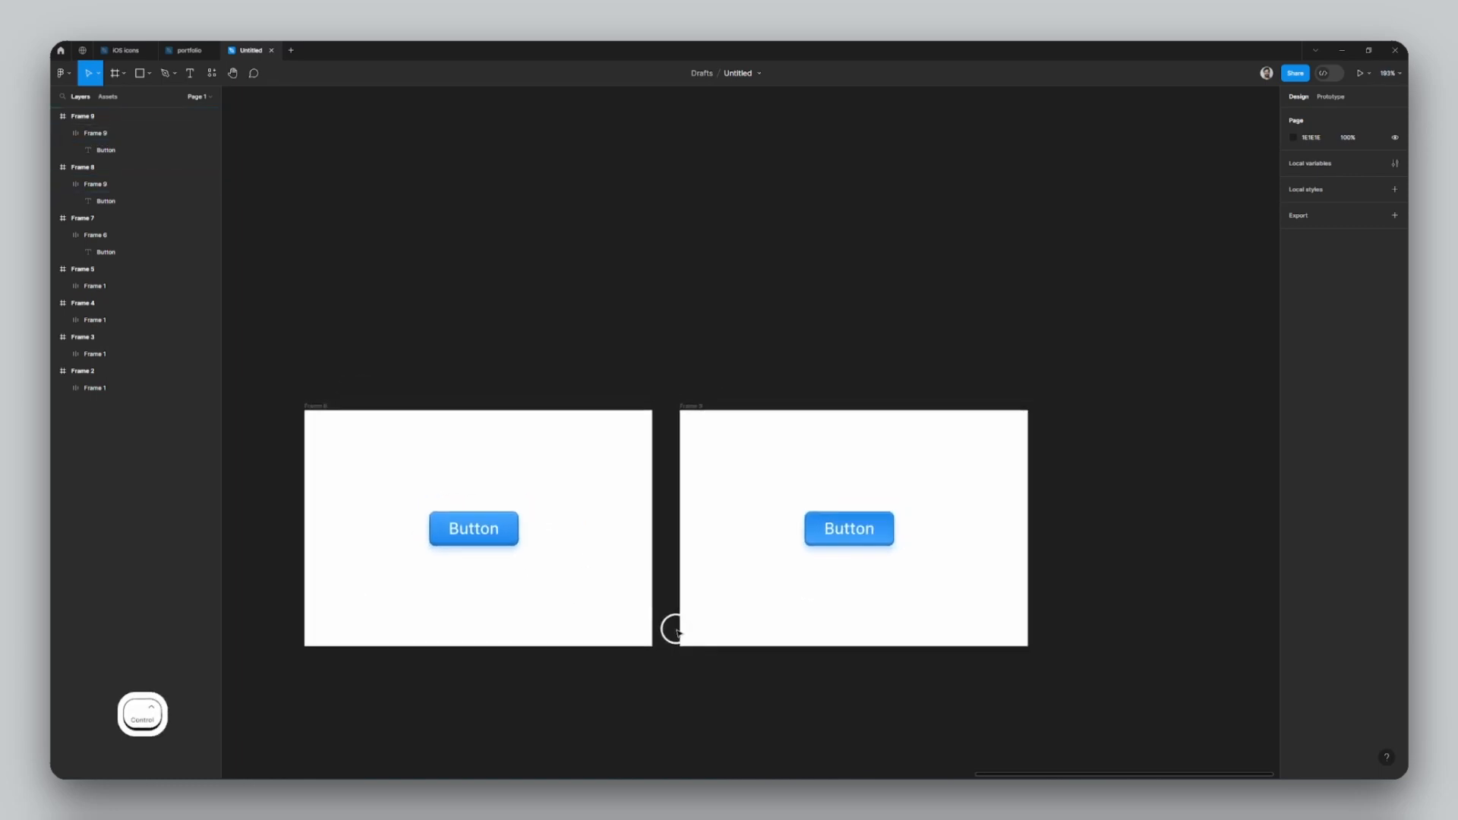
pyautogui.scroll(2, 673, 626)
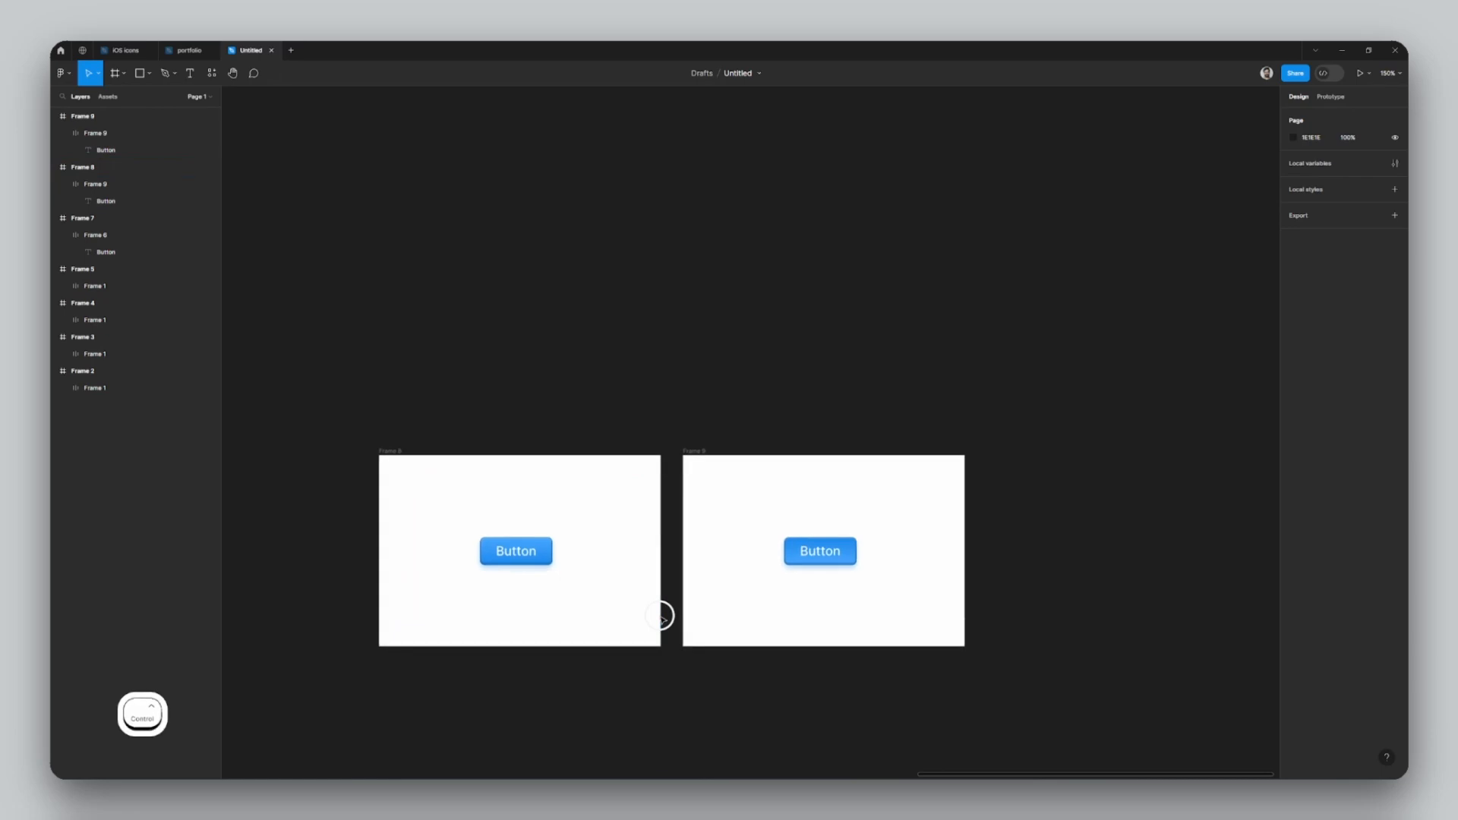
pyautogui.hotkey('shift', 'e')
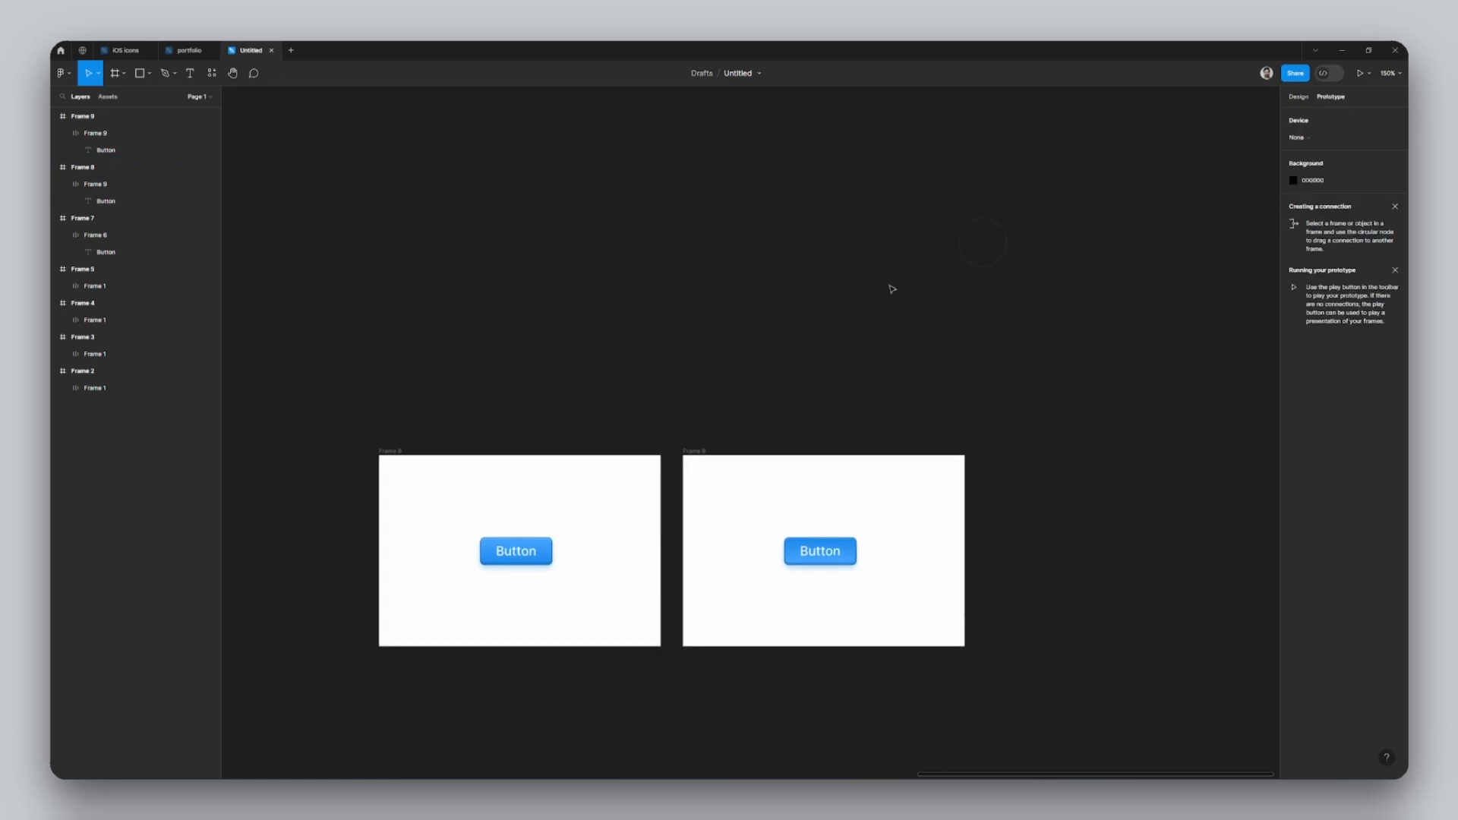
pyautogui.click(525, 558)
pyautogui.moveTo(553, 552); pyautogui.dragTo(684, 552)
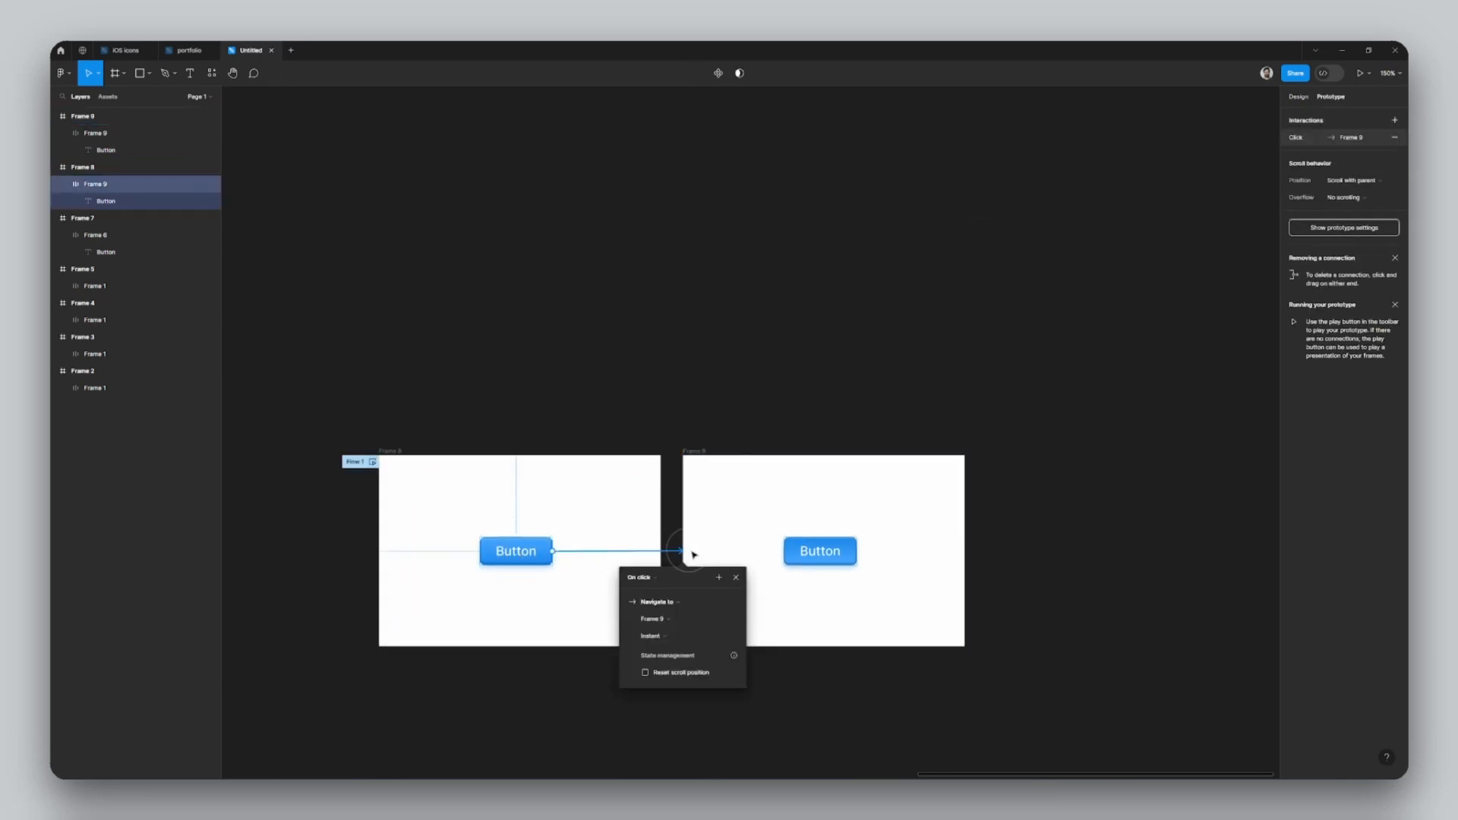
# Step: Set the connection's trigger to While pressing and its transition to Smart animate
pyautogui.click(640, 581)
pyautogui.click(678, 628)
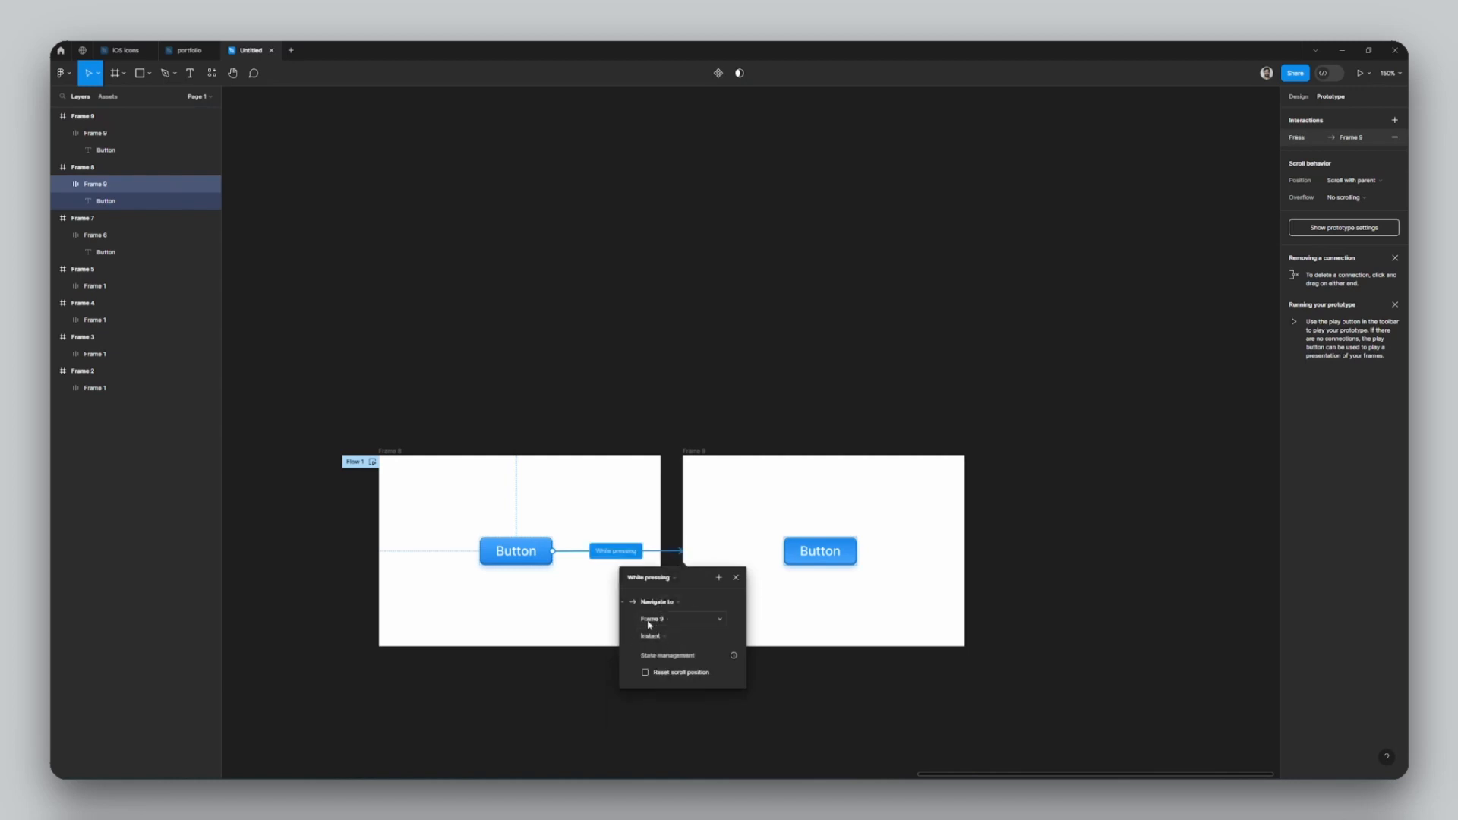
pyautogui.click(651, 636)
pyautogui.click(672, 662)
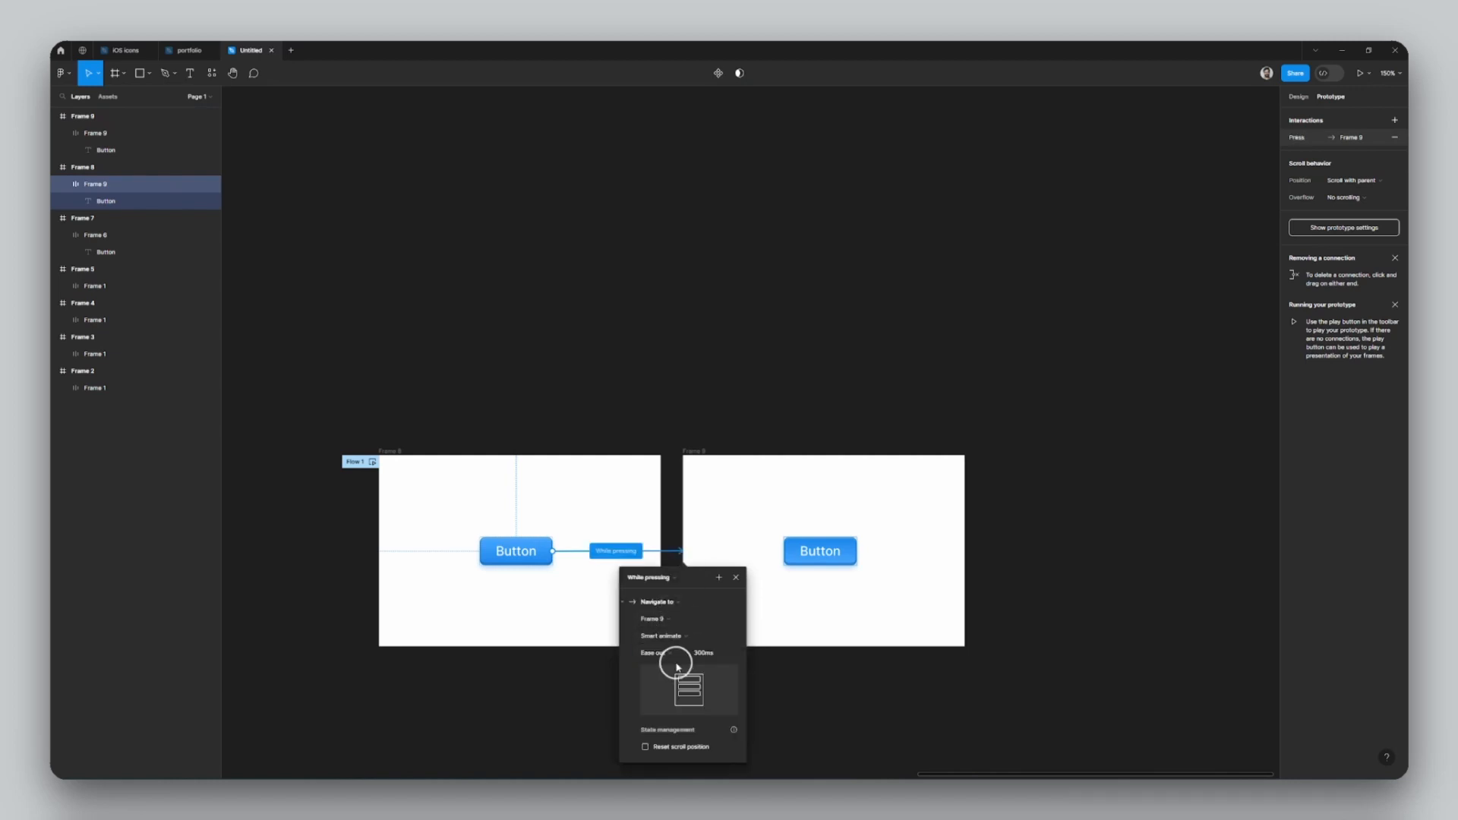
pyautogui.click(736, 577)
# Step: Play the prototype flow and test the button's pressed state
pyautogui.click(372, 461)
pyautogui.click(383, 117)
pyautogui.click(748, 399)
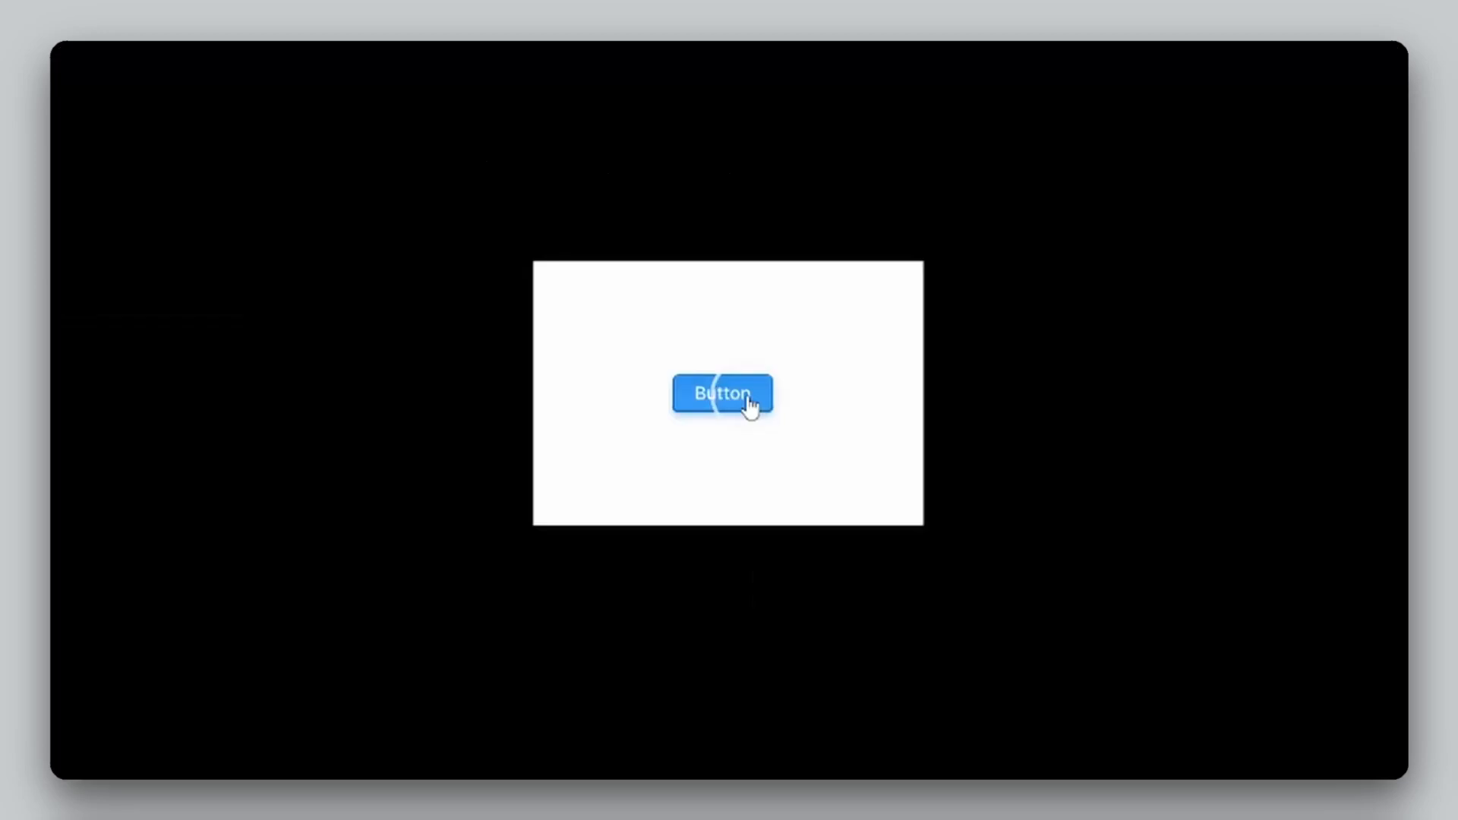
pyautogui.click(759, 408)
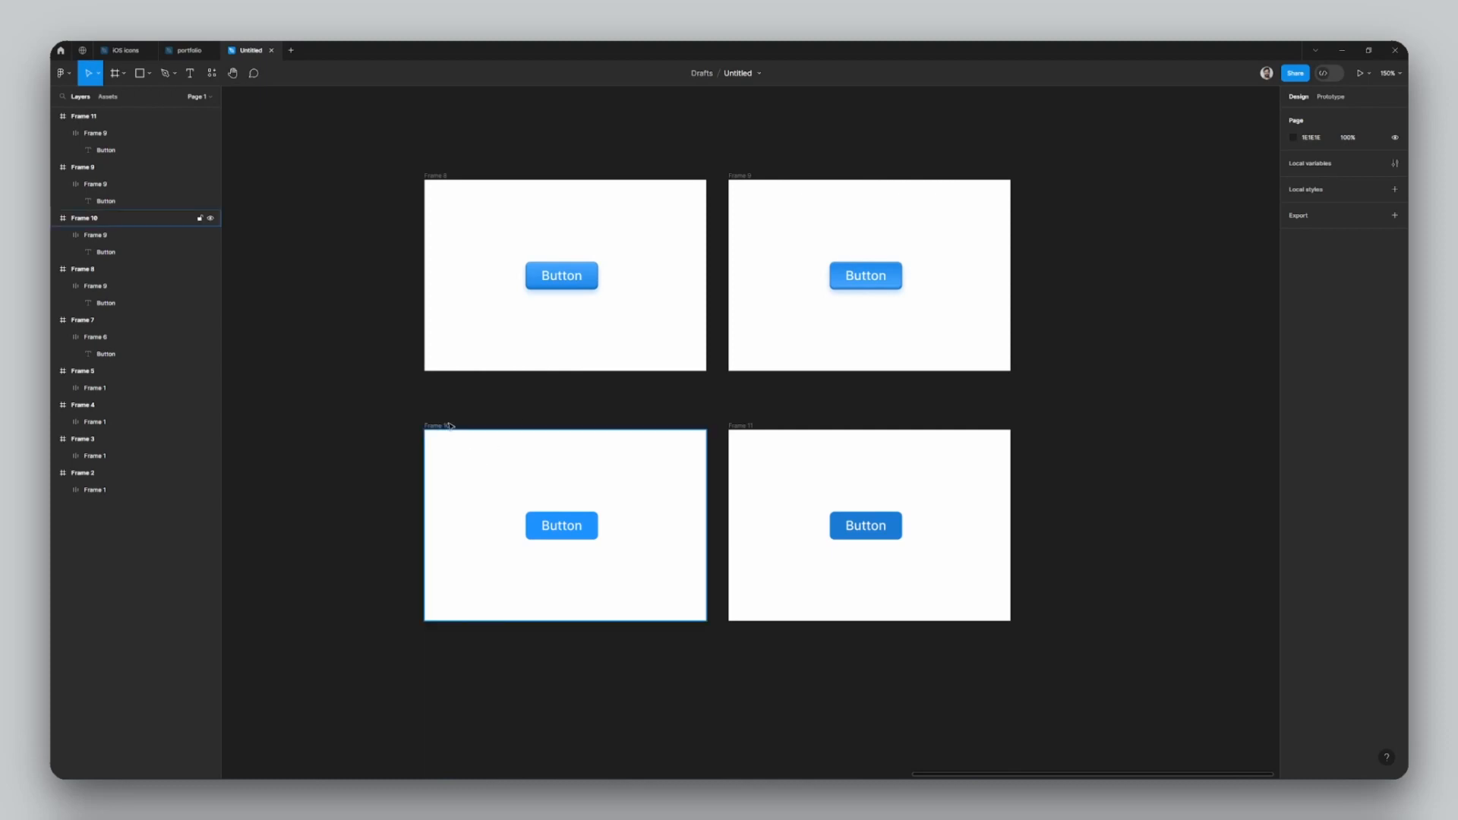
# Step: Present the button prototype again and test its press animation several times
pyautogui.click(447, 427)
pyautogui.hotkey('shift', 'space')
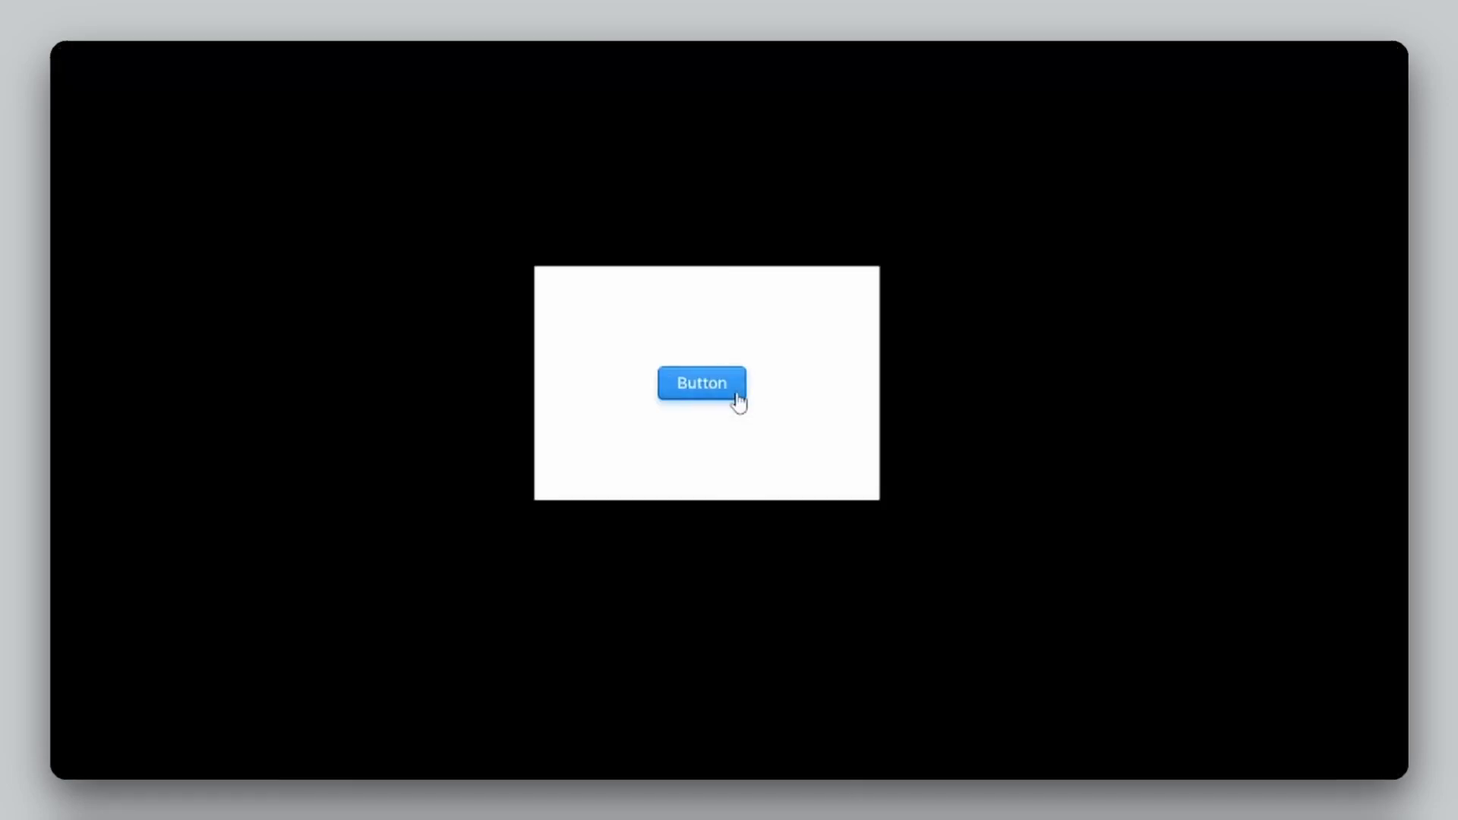
pyautogui.click(736, 395)
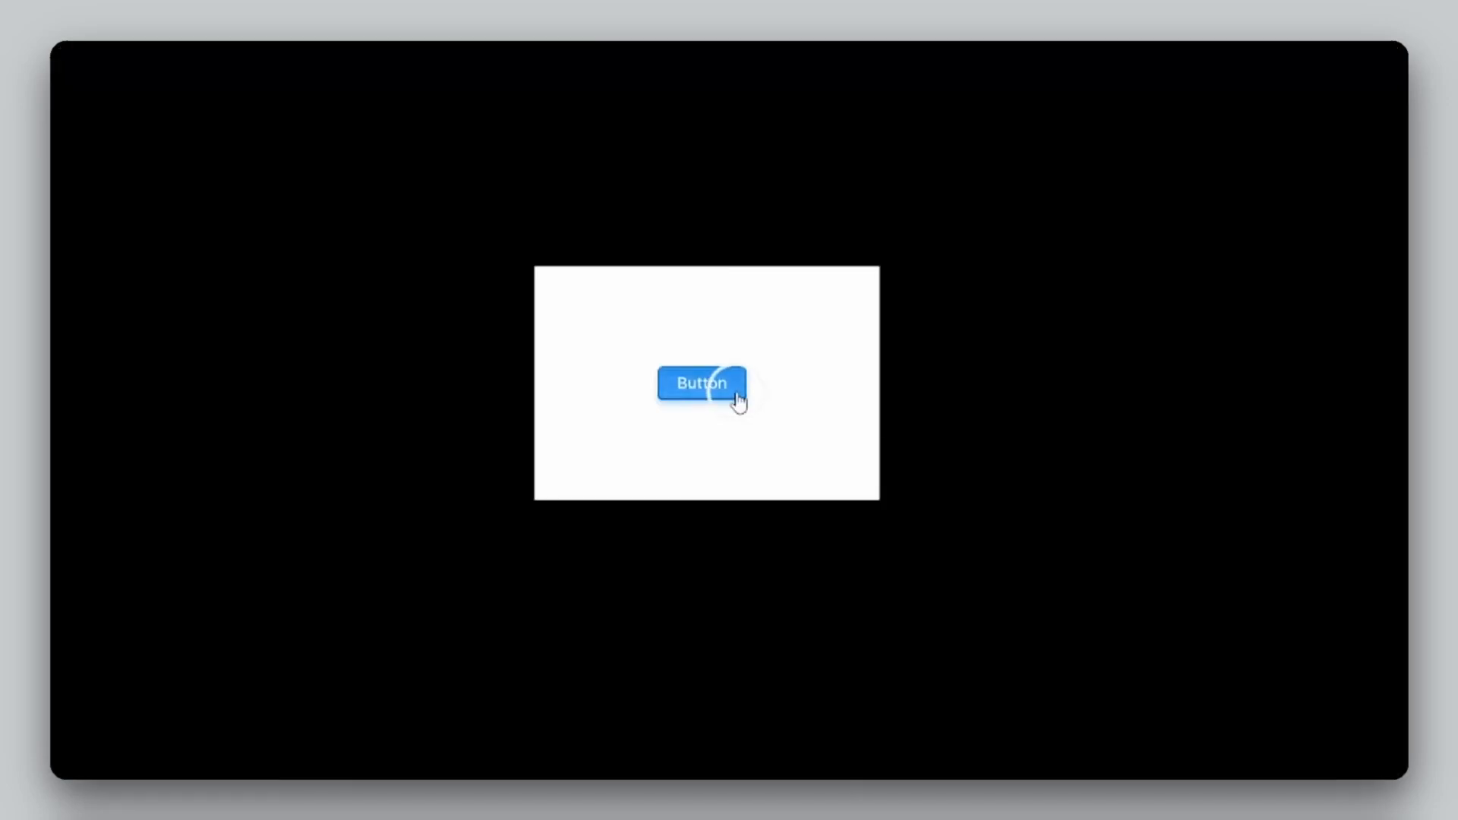
pyautogui.click(738, 400)
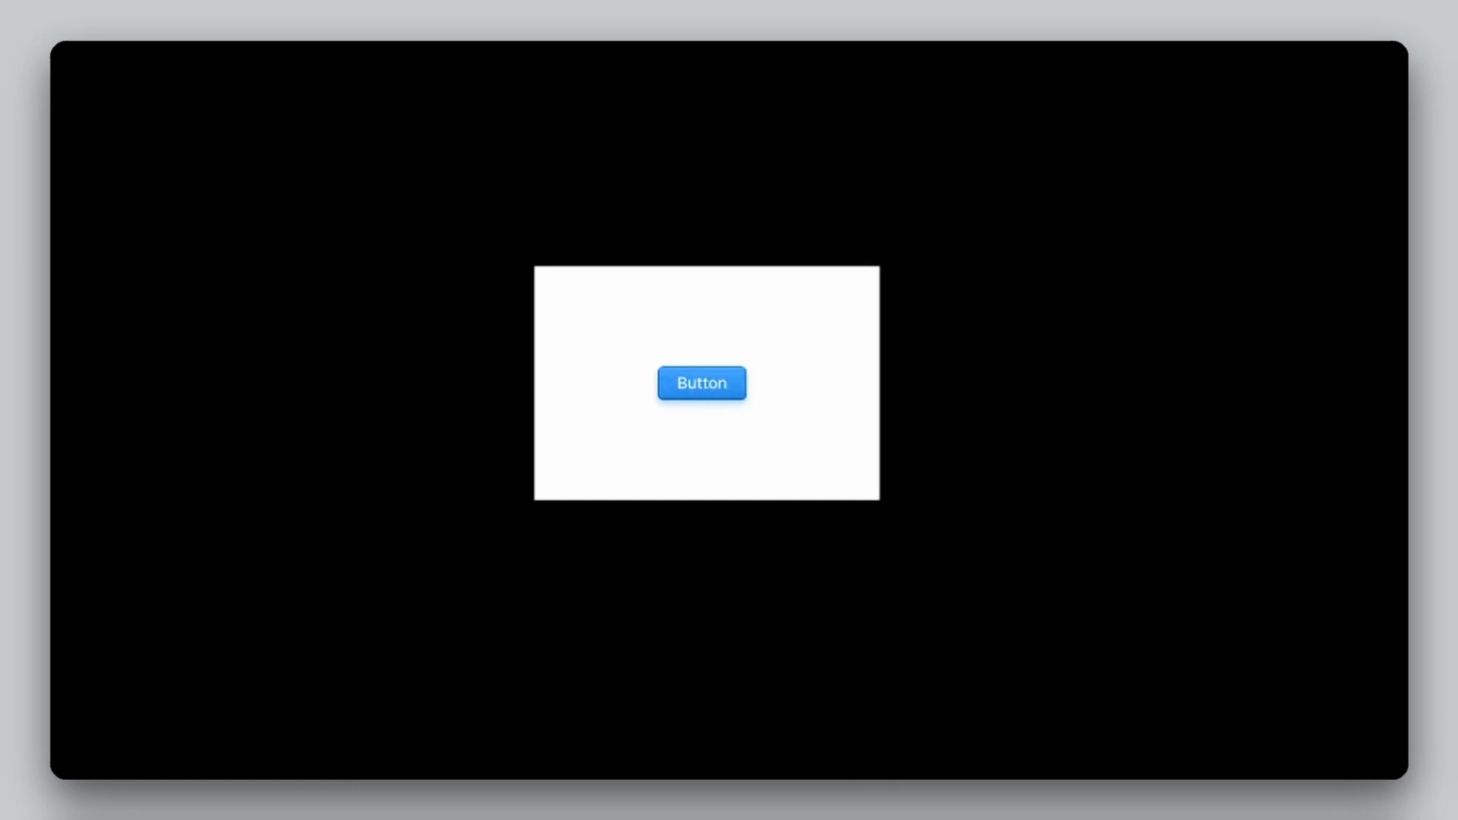
pyautogui.click(739, 400)
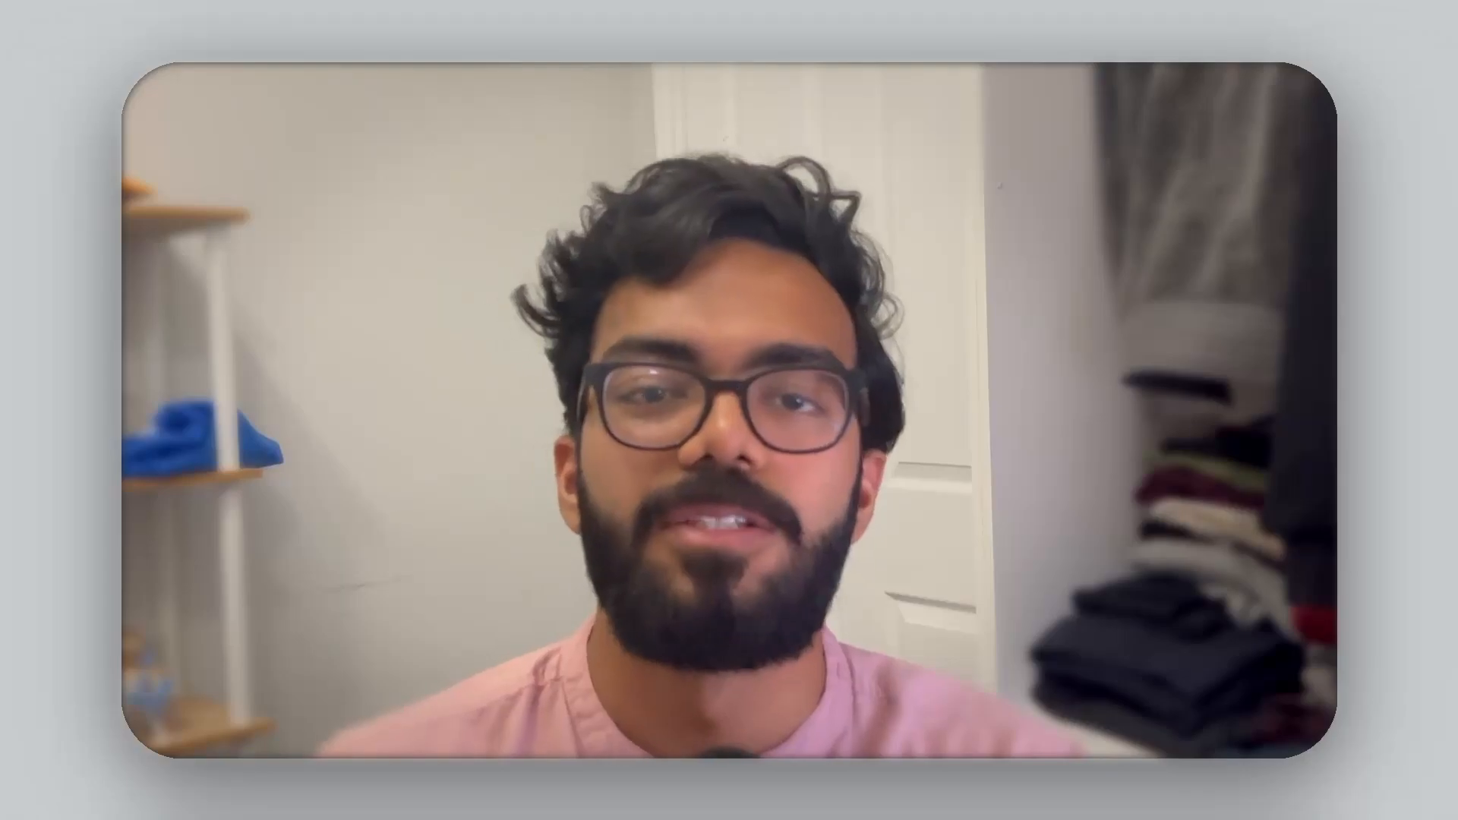